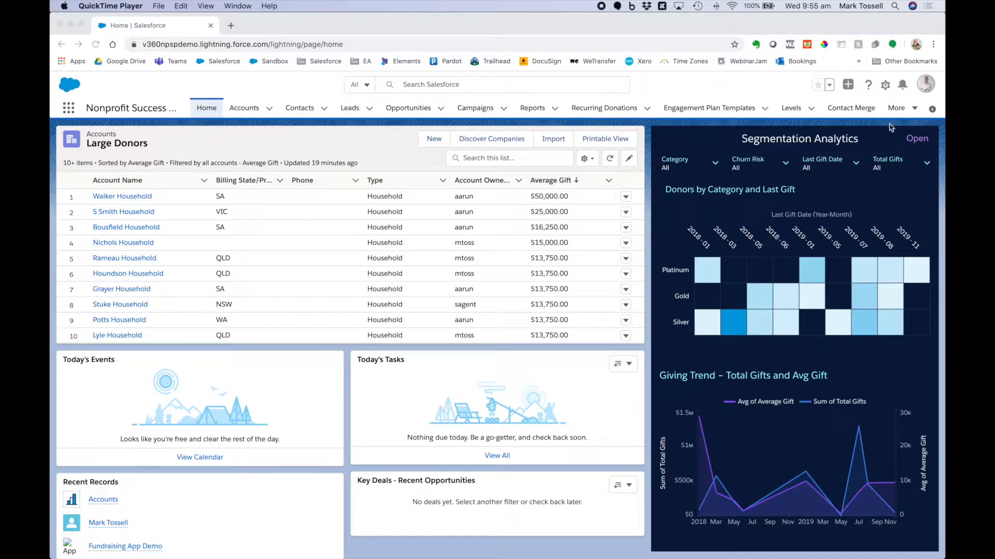
# Find Analytics Studio in the app launcher by searching for "ana" and open it.
pyautogui.click(768, 80)
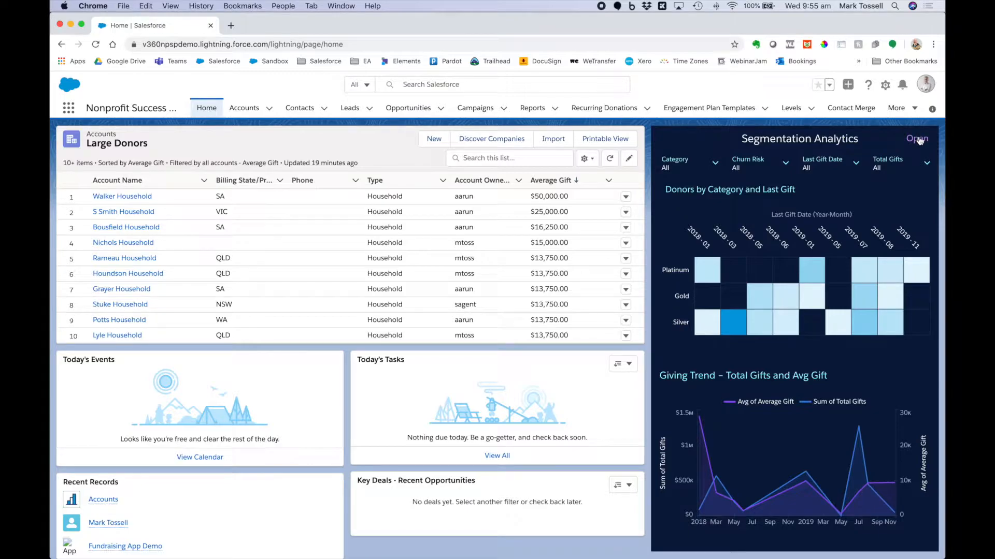
pyautogui.click(68, 108)
pyautogui.write('ana')
pyautogui.click(113, 175)
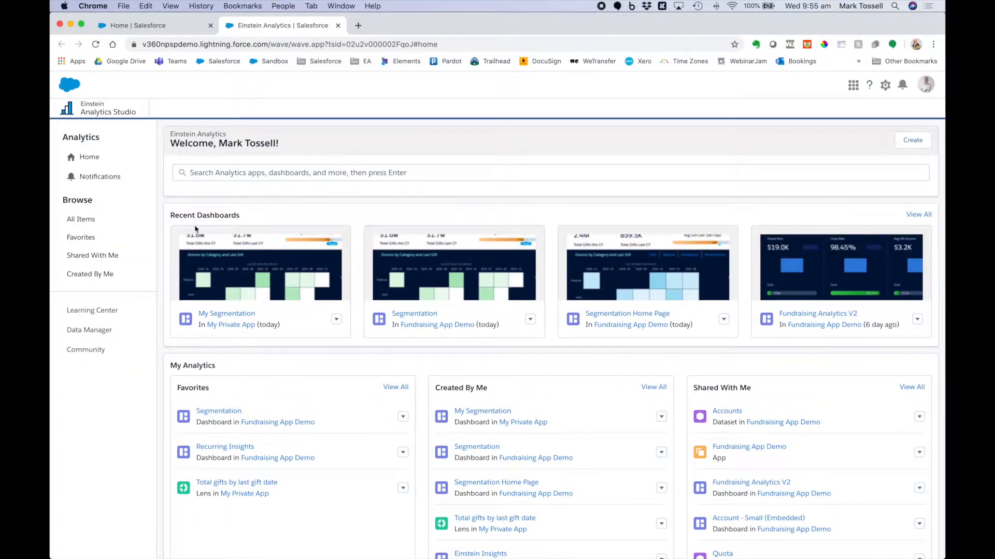
# Open the favorite Segmentation dashboard and explore its Top Ten Donors by Average Gift chart as a new lens.
pyautogui.click(224, 412)
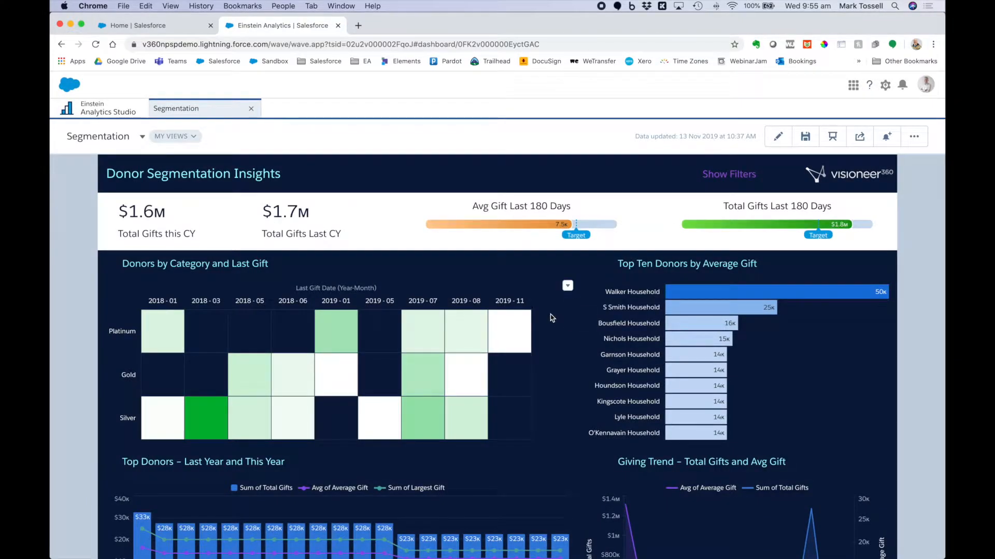
pyautogui.click(887, 286)
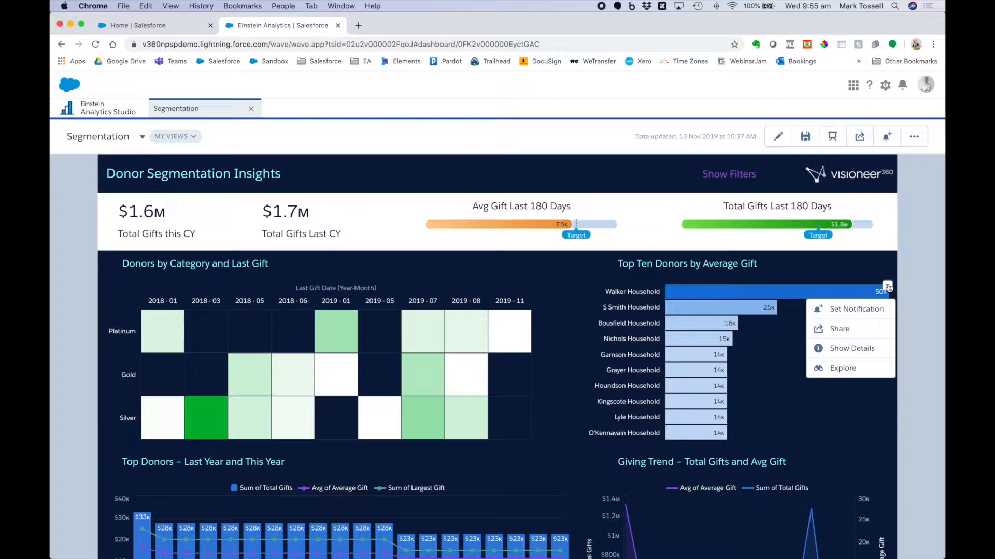
pyautogui.click(874, 374)
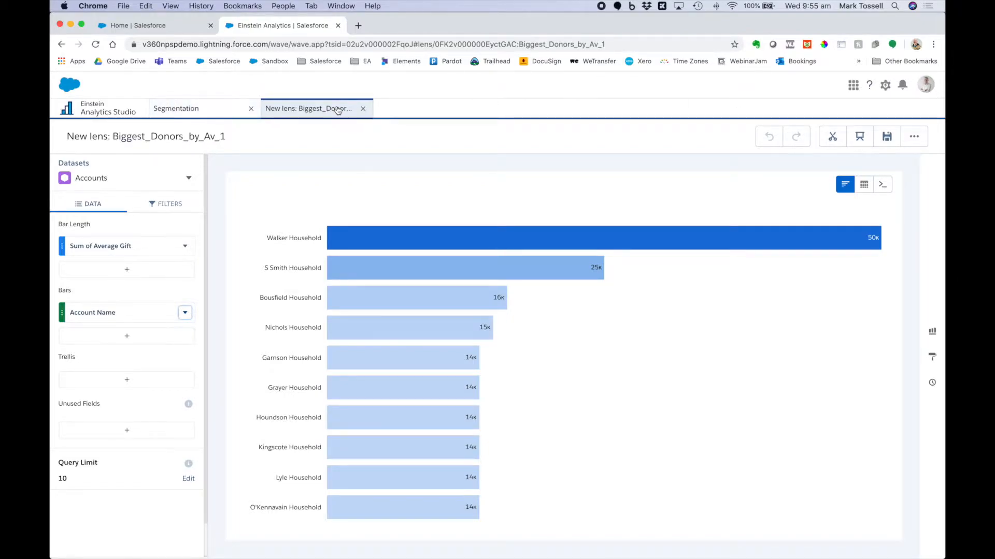
# Return to the Analytics Studio home, browse all apps and open My Private App.
pyautogui.click(208, 112)
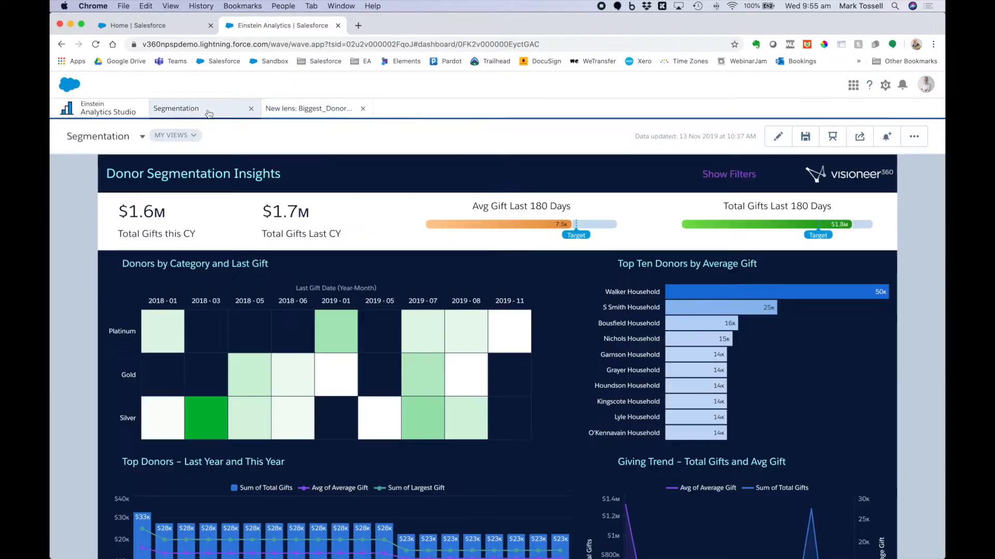
pyautogui.click(123, 113)
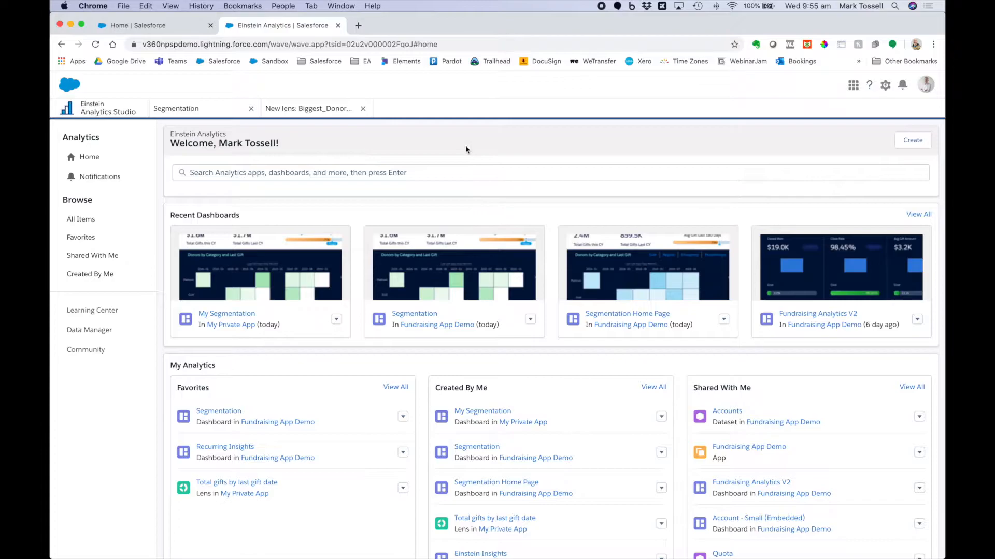
pyautogui.click(122, 218)
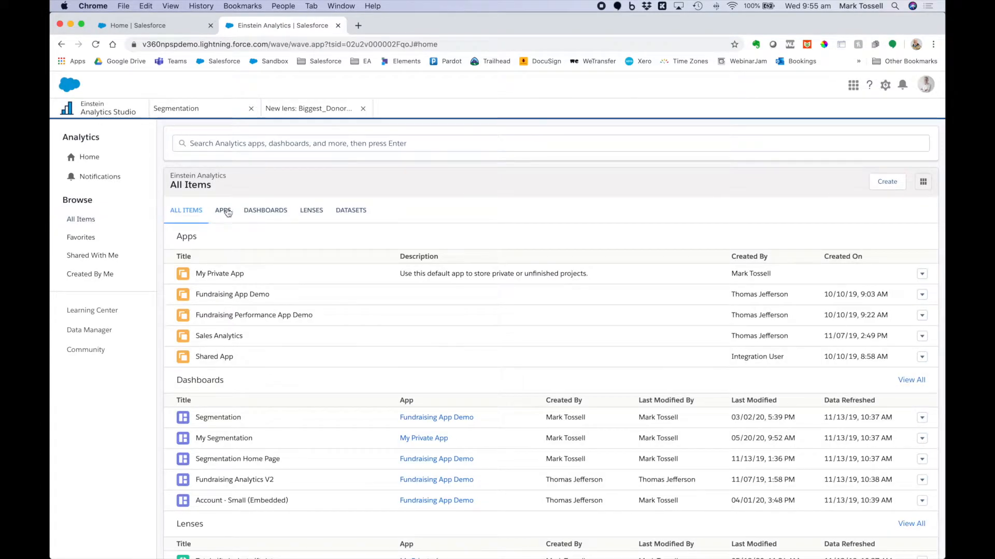
pyautogui.click(227, 211)
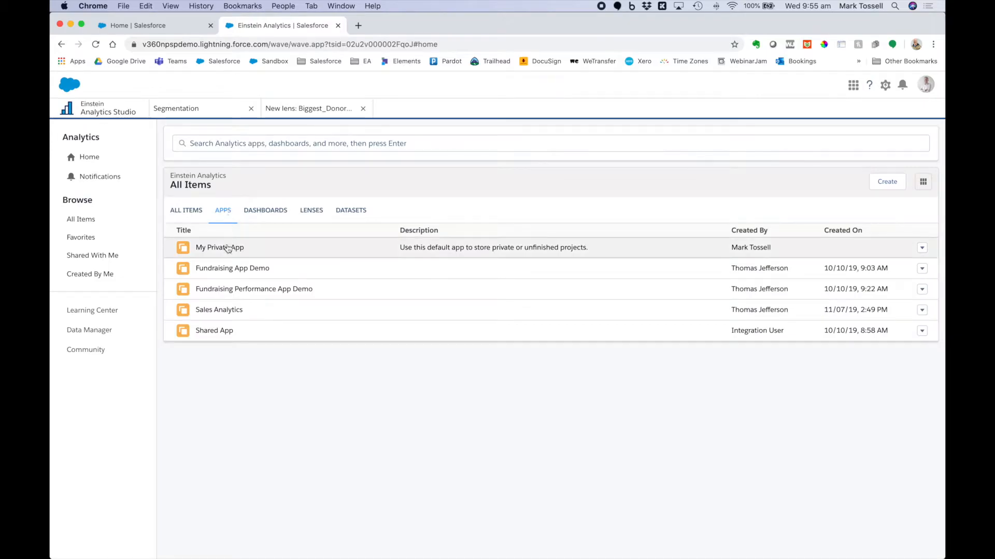
pyautogui.click(228, 249)
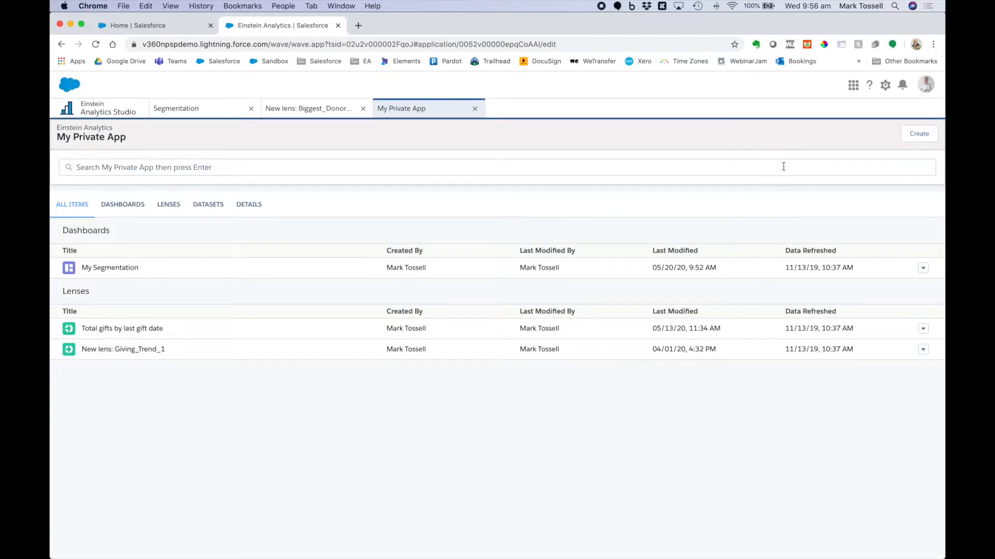
# Create a blank analytics dashboard inside My Private App.
pyautogui.click(909, 140)
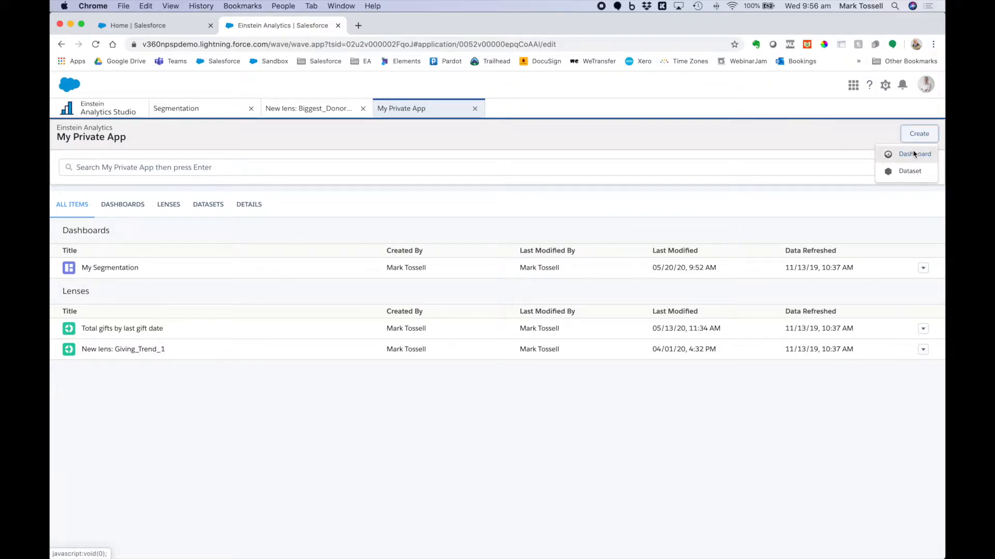
pyautogui.click(914, 155)
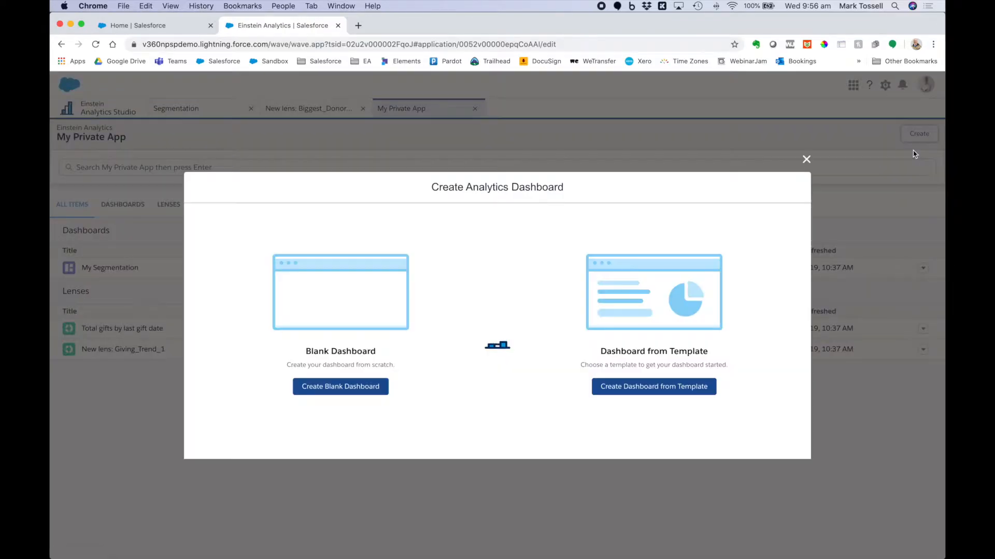
pyautogui.click(384, 388)
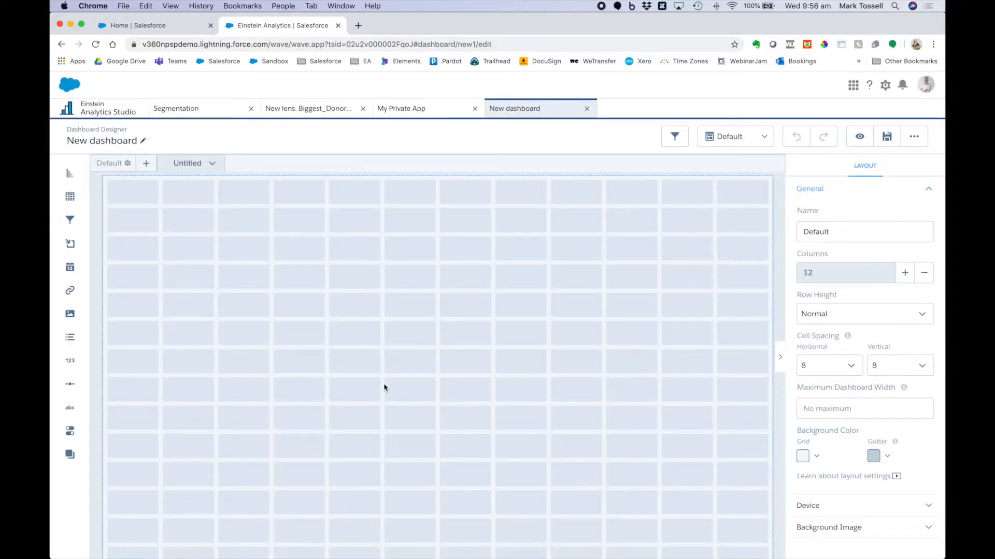
# Save the new dashboard in My Private App as "My segmentation dashboard" with the description "Test.".
pyautogui.click(886, 138)
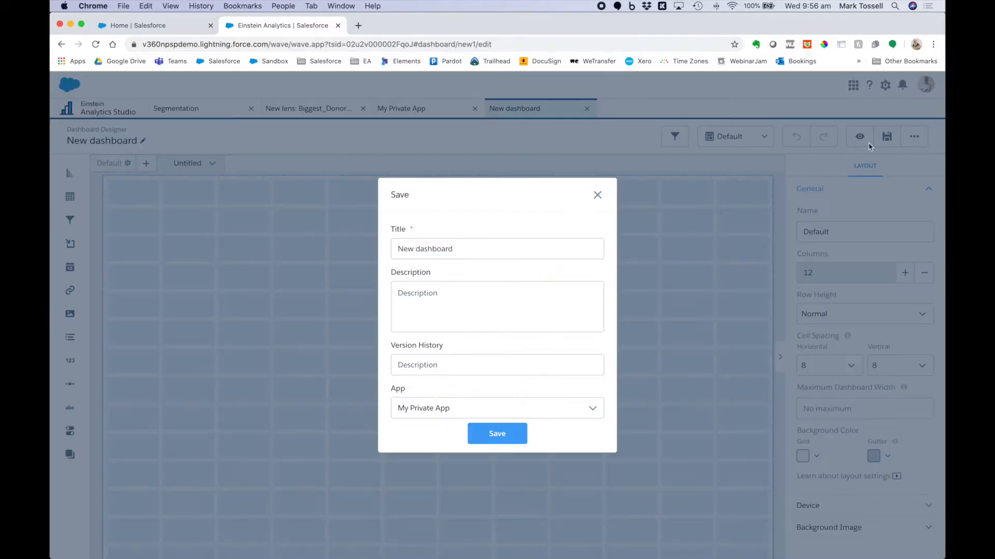
pyautogui.doubleClick(410, 250)
pyautogui.write('My Segmentatio')
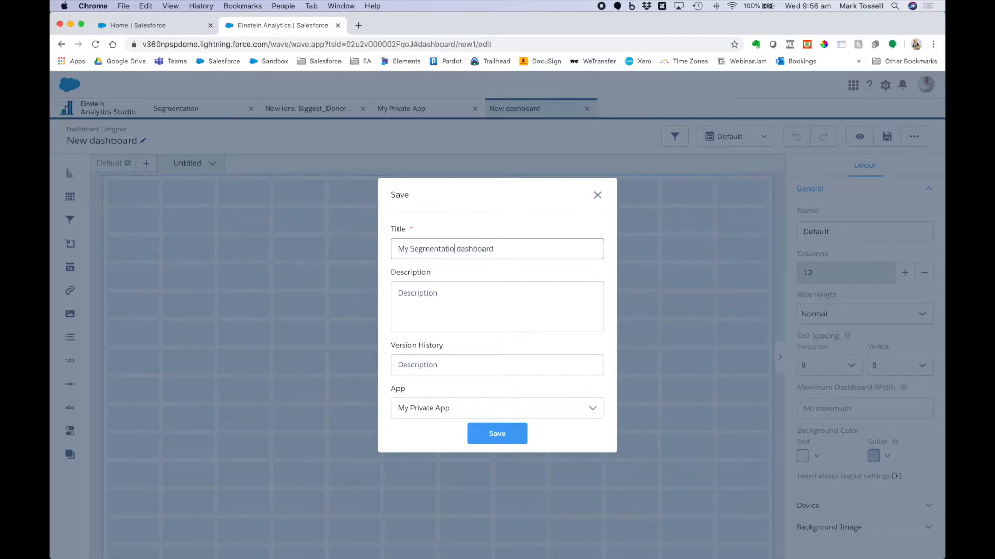
pyautogui.write('n')
pyautogui.click(414, 247)
pyautogui.press('BackSpace')
pyautogui.write('s')
pyautogui.click(423, 299)
pyautogui.write('Test.')
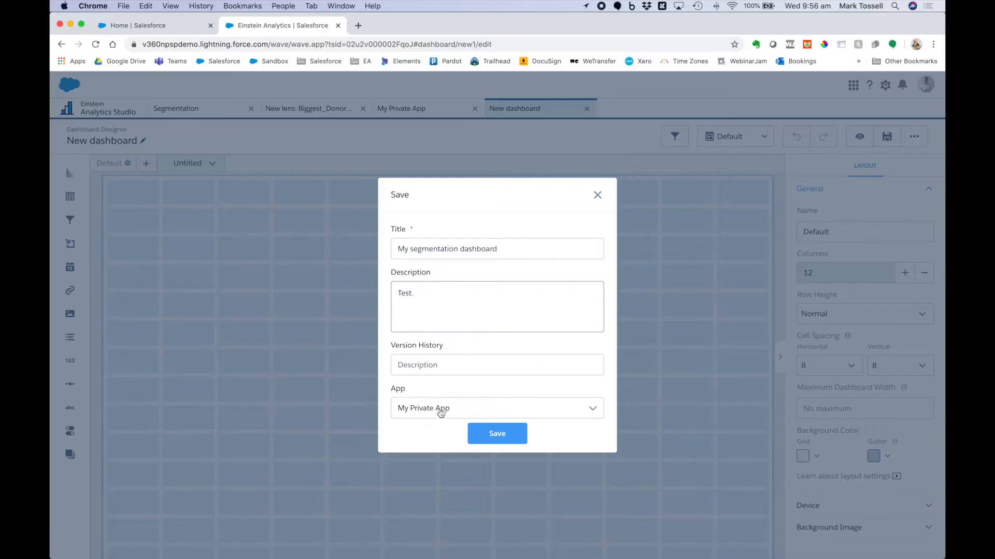
pyautogui.click(512, 435)
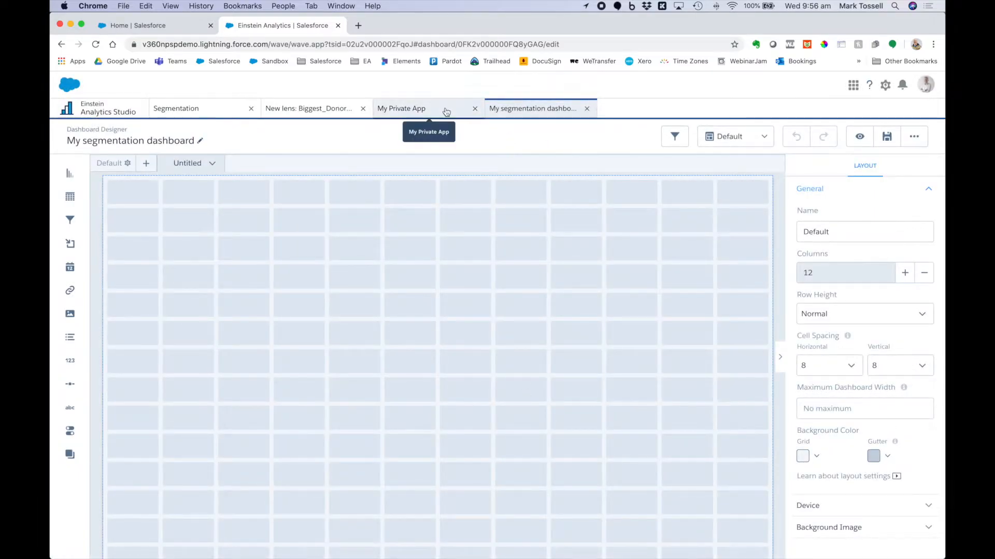
# Clip the Biggest_Donors_by_Av_1 lens to the designer with the display label "Donors 1".
pyautogui.click(305, 110)
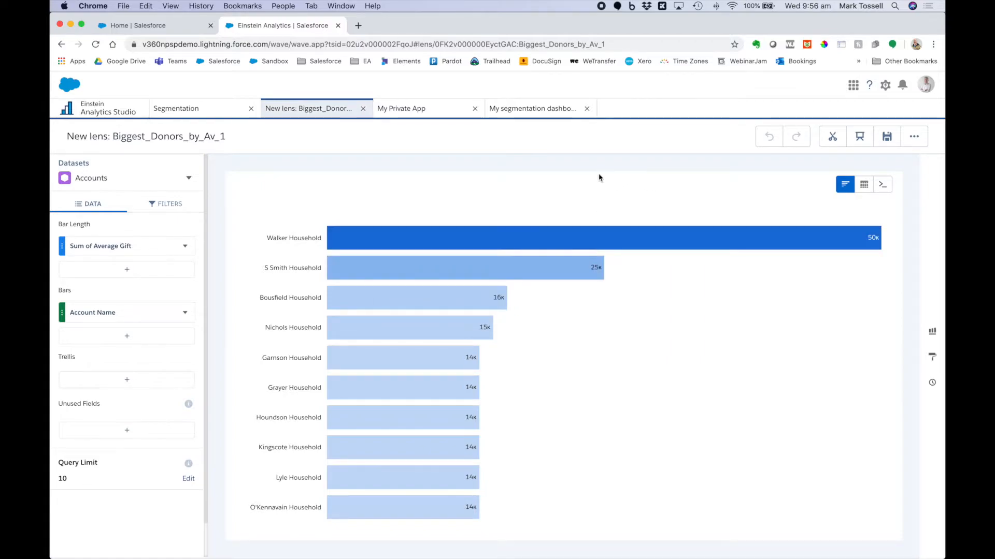
pyautogui.click(831, 142)
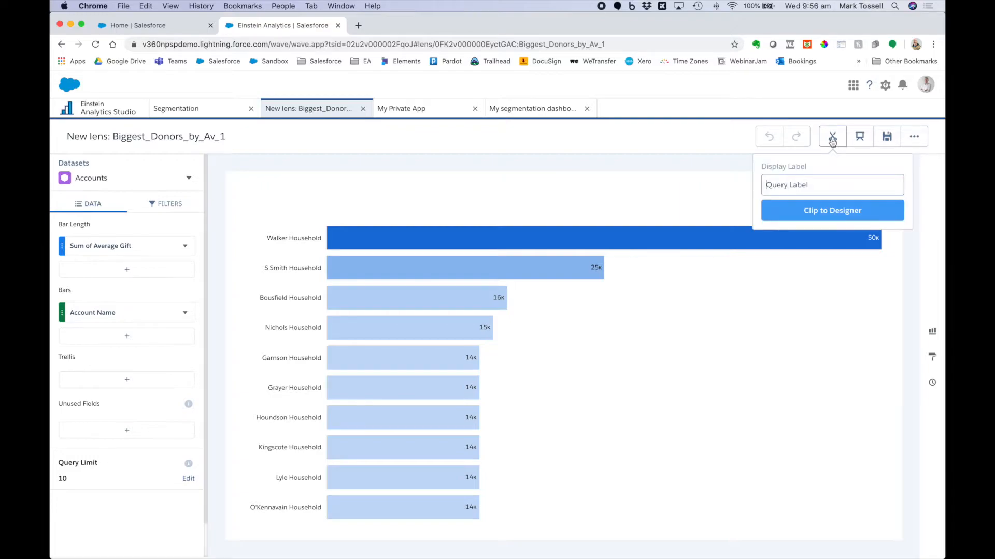
pyautogui.click(793, 185)
pyautogui.write('Donors 1')
pyautogui.click(825, 214)
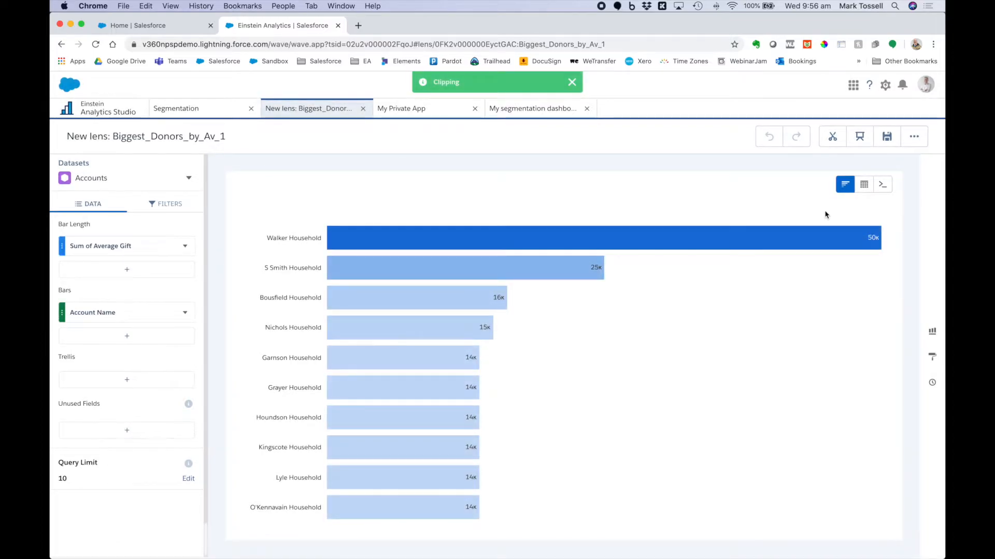
# Place the Donors 1 query as a chart on the left half of My segmentation dashboard and close the Biggest_Donors lens.
pyautogui.click(524, 109)
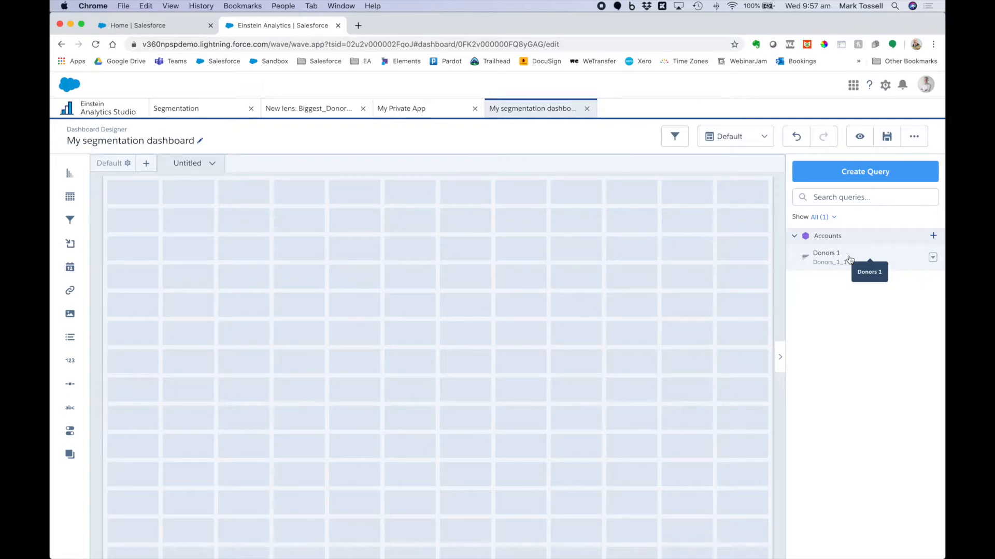
pyautogui.moveTo(849, 259); pyautogui.dragTo(424, 454)
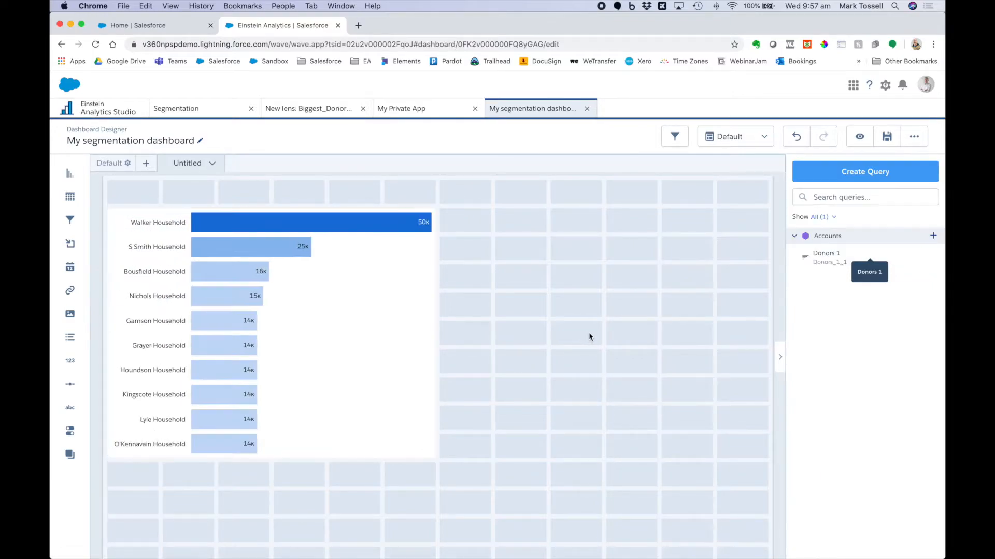
pyautogui.click(374, 313)
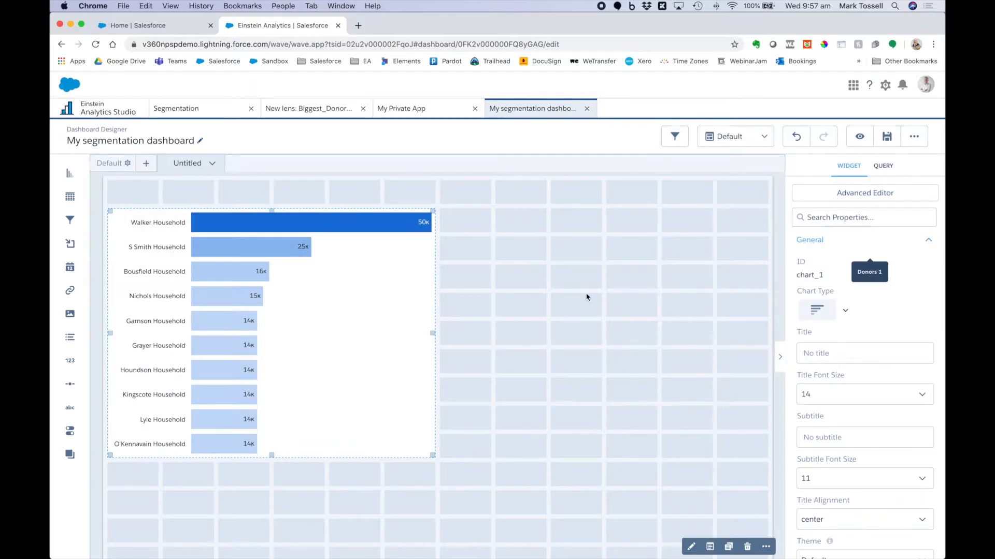
pyautogui.click(356, 115)
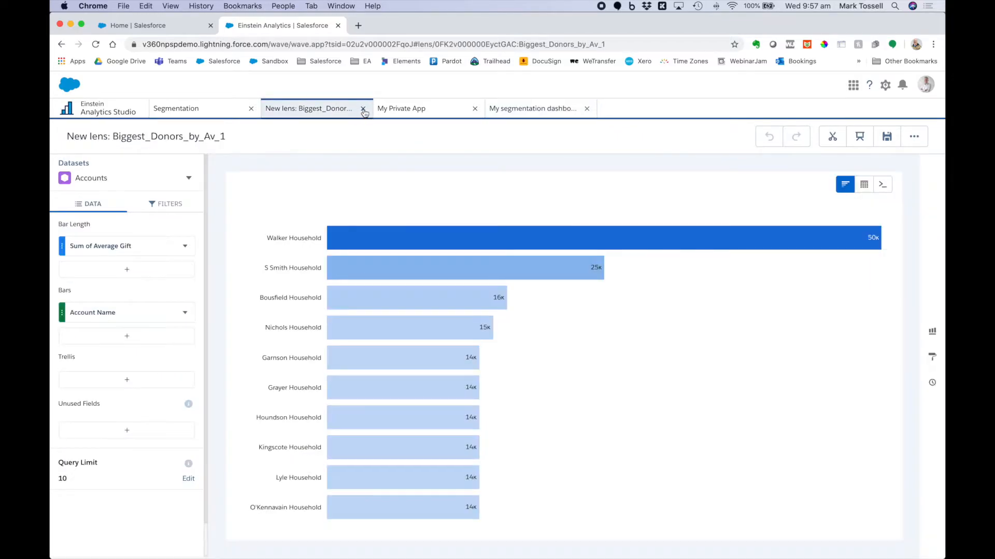
pyautogui.click(364, 109)
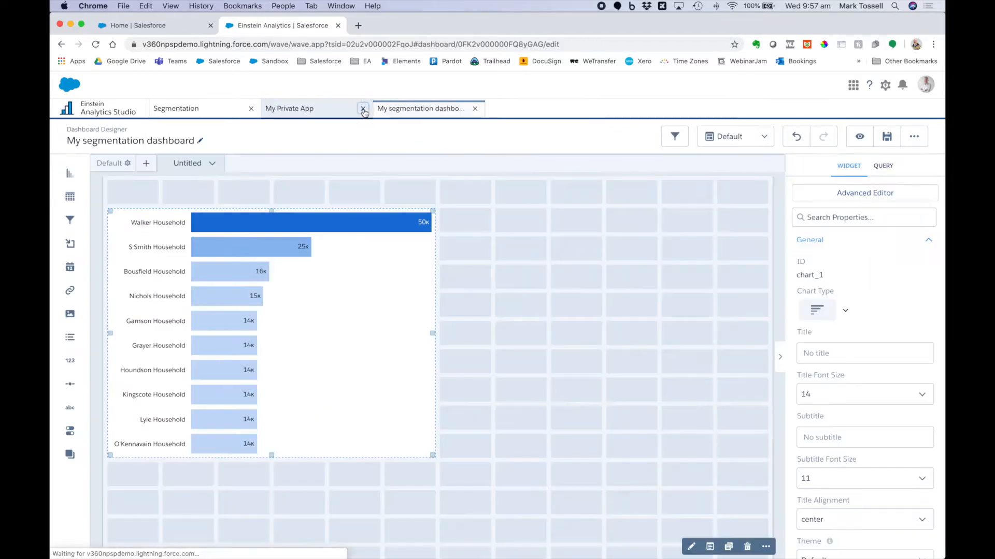
# Go back to the Segmentation dashboard and explore its Giving Trend – Total Gifts and Avg Gift chart as a new lens.
pyautogui.click(216, 108)
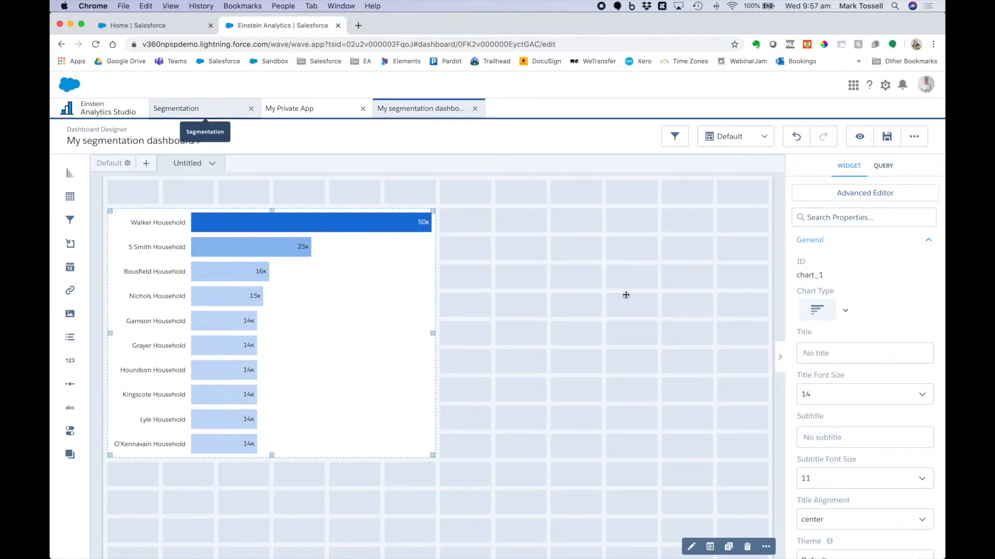
pyautogui.scroll(-5, 595, 342)
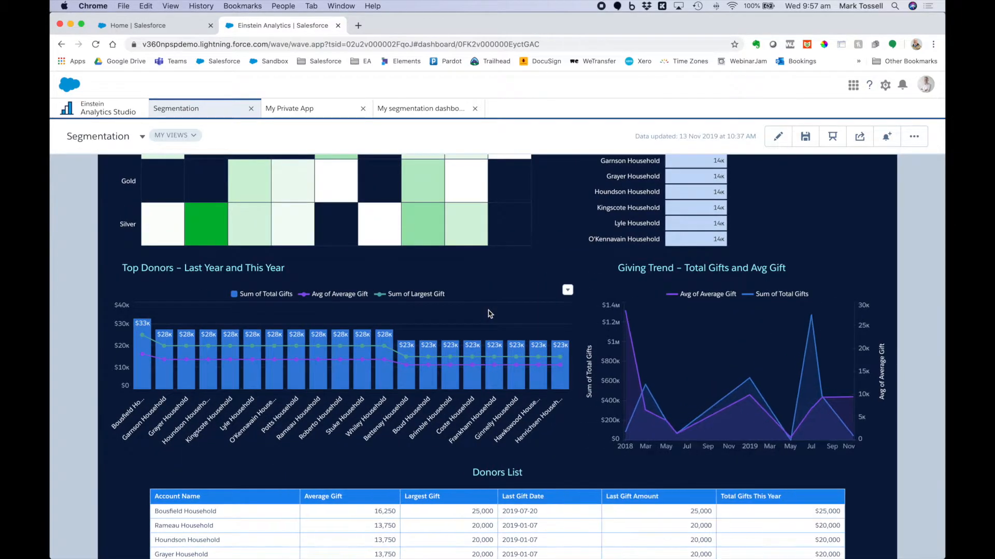
pyautogui.click(887, 291)
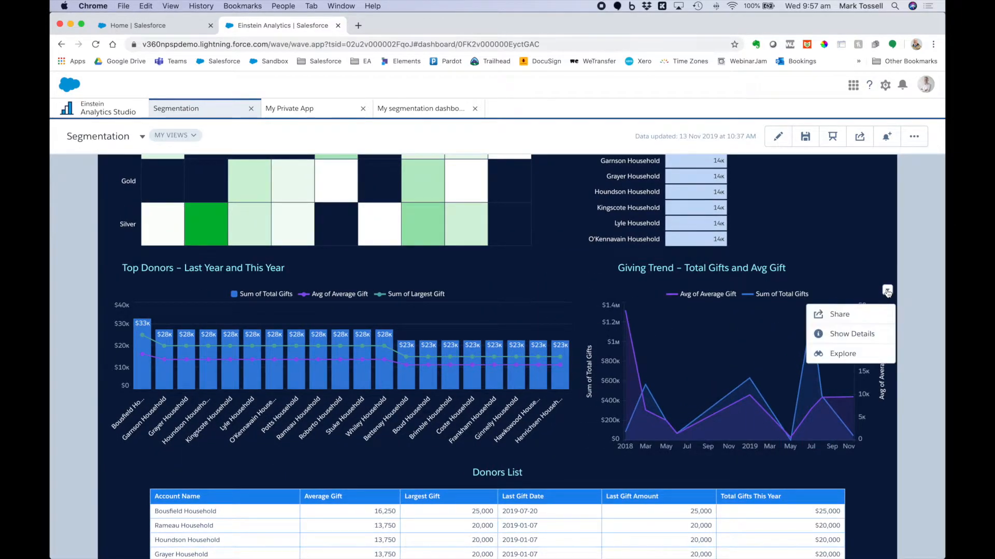
pyautogui.click(867, 356)
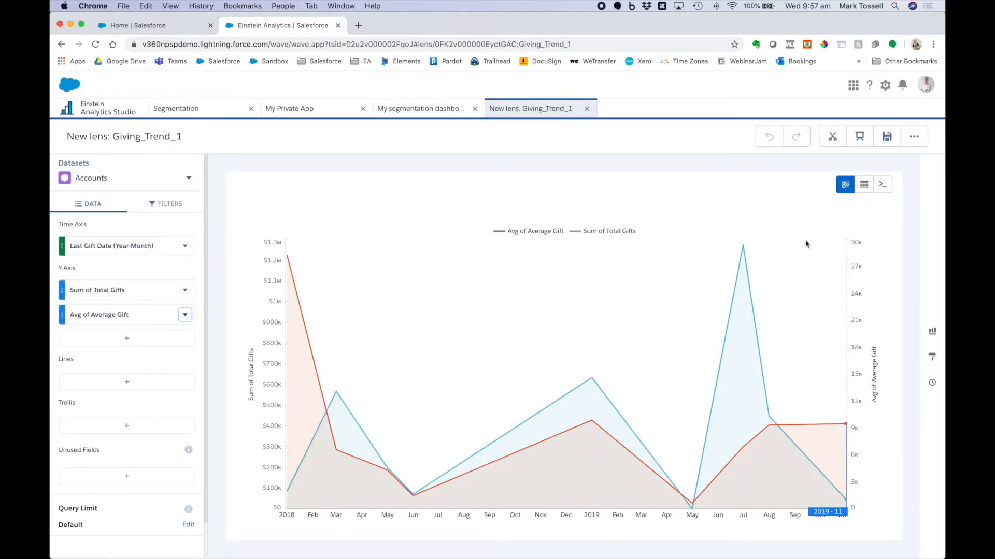
# Clip the Giving_Trend_1 lens to the designer with the display label "Timeline".
pyautogui.click(833, 137)
pyautogui.write('Timeline')
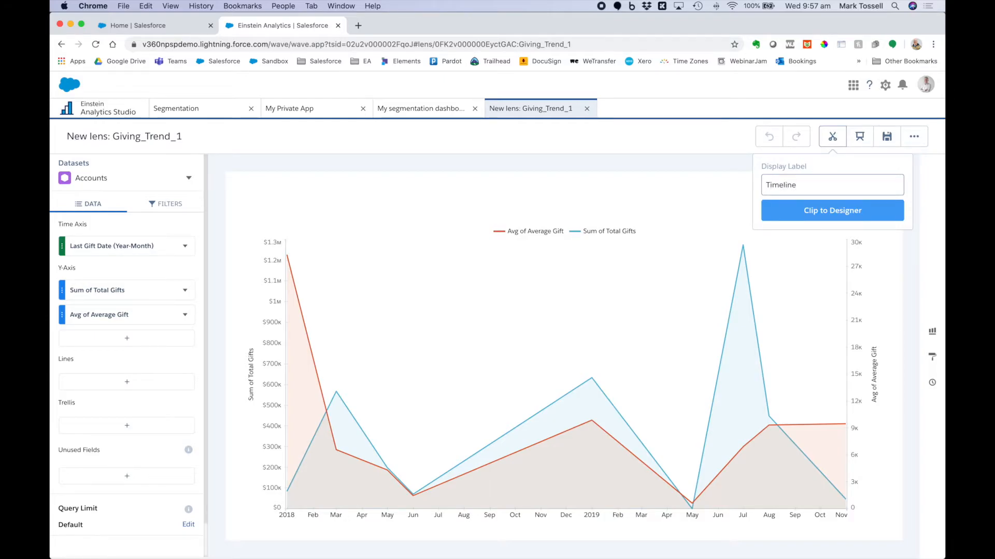
pyautogui.click(831, 210)
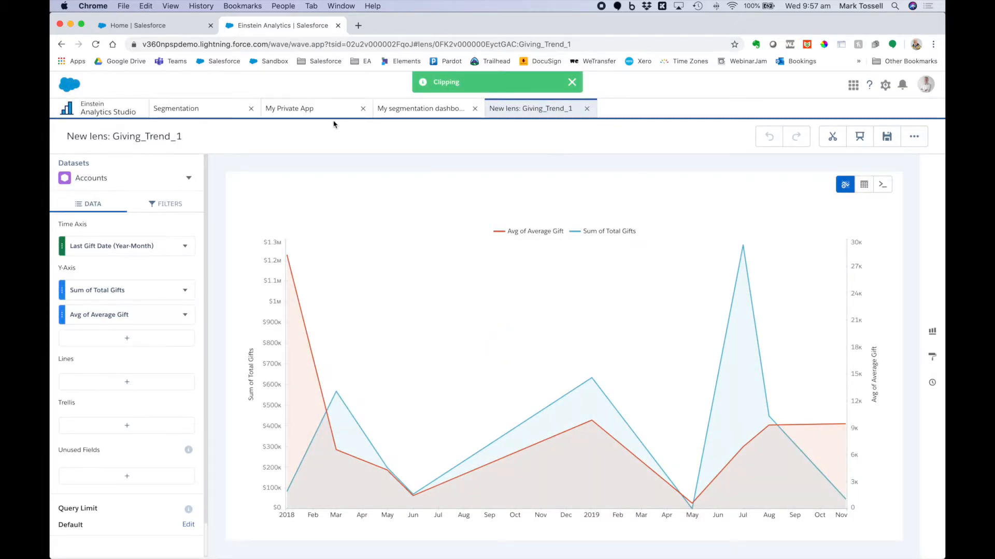
# Place the Timeline query beside the donor bar chart on My segmentation dashboard and save the dashboard.
pyautogui.click(429, 111)
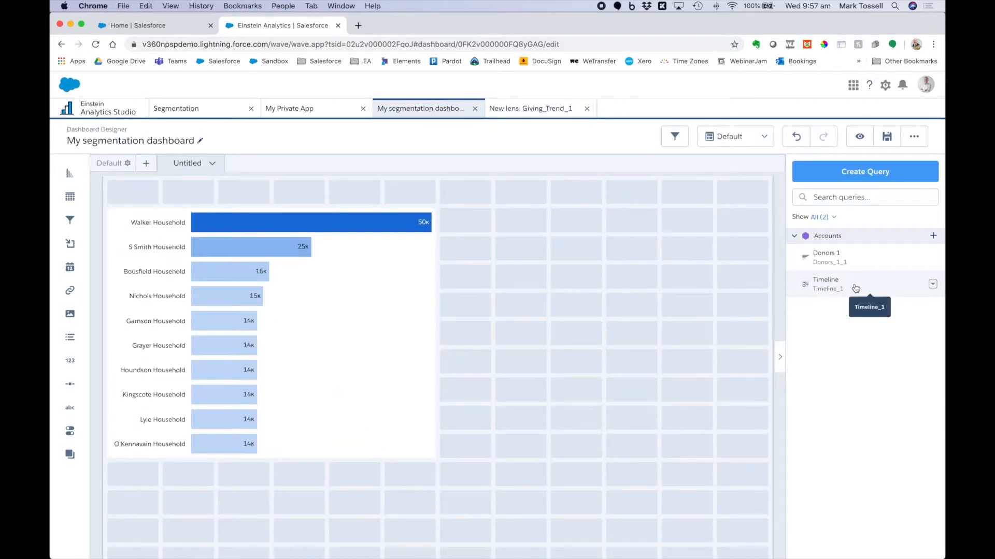
pyautogui.moveTo(855, 289); pyautogui.dragTo(745, 445)
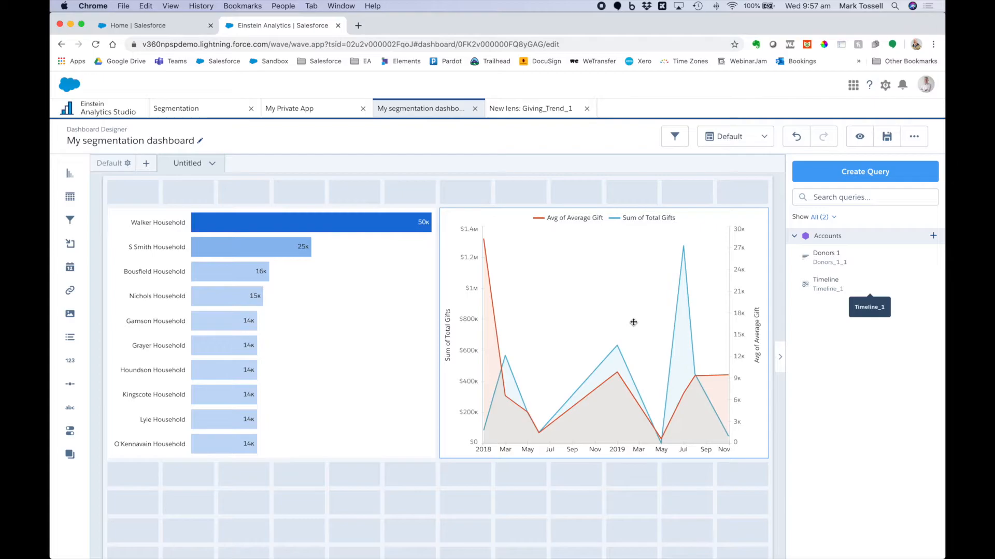
pyautogui.click(887, 136)
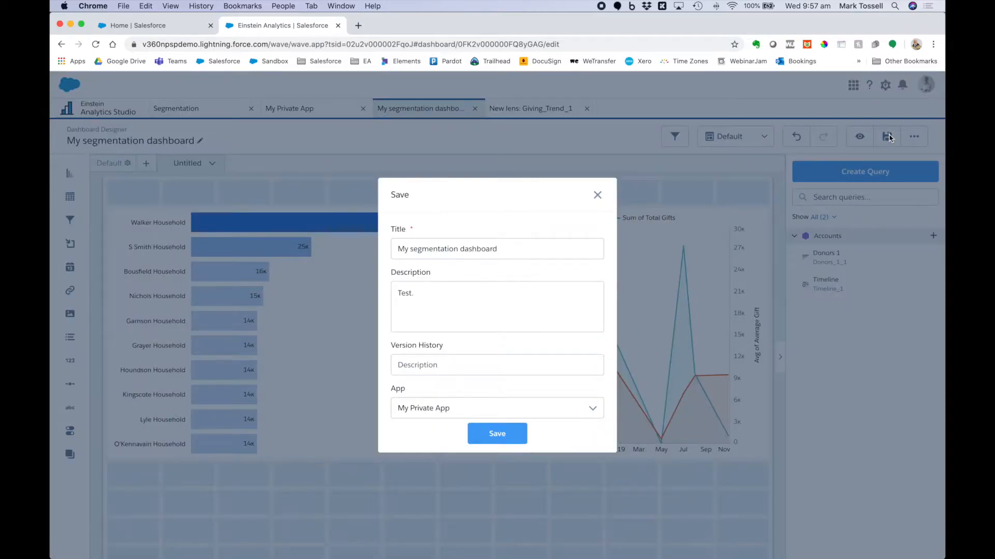
pyautogui.click(515, 436)
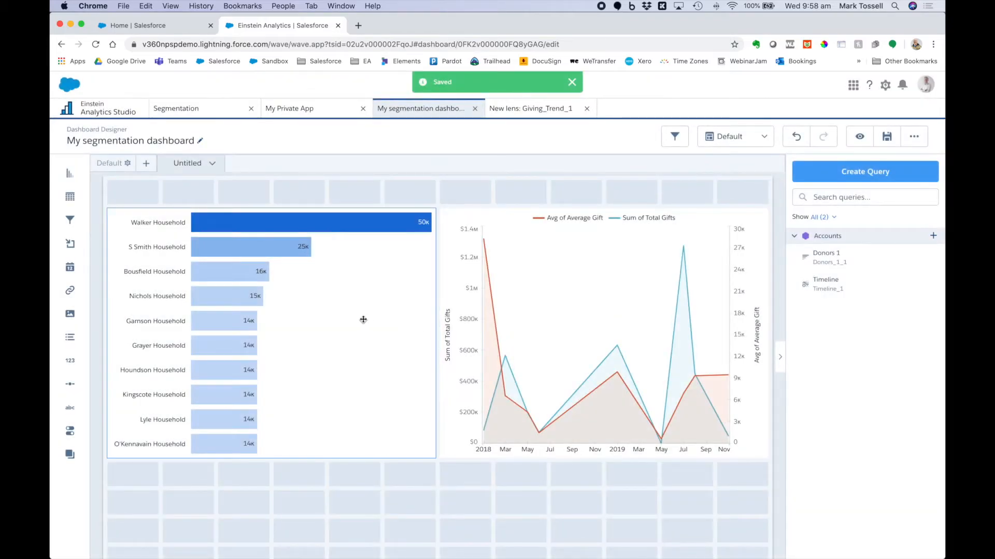
# Change the donor bar chart on the dashboard to the Column chart type.
pyautogui.click(363, 319)
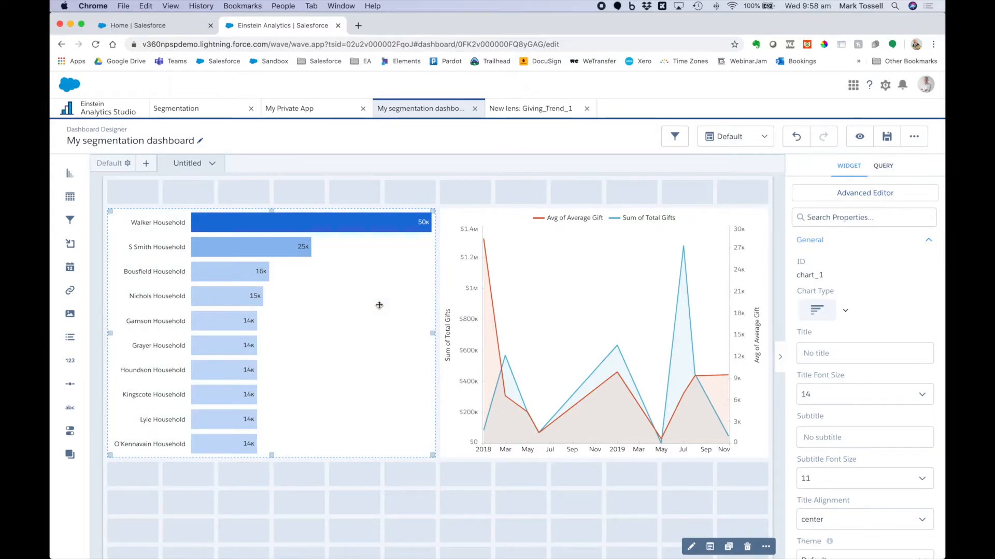
pyautogui.scroll(-3, 875, 333)
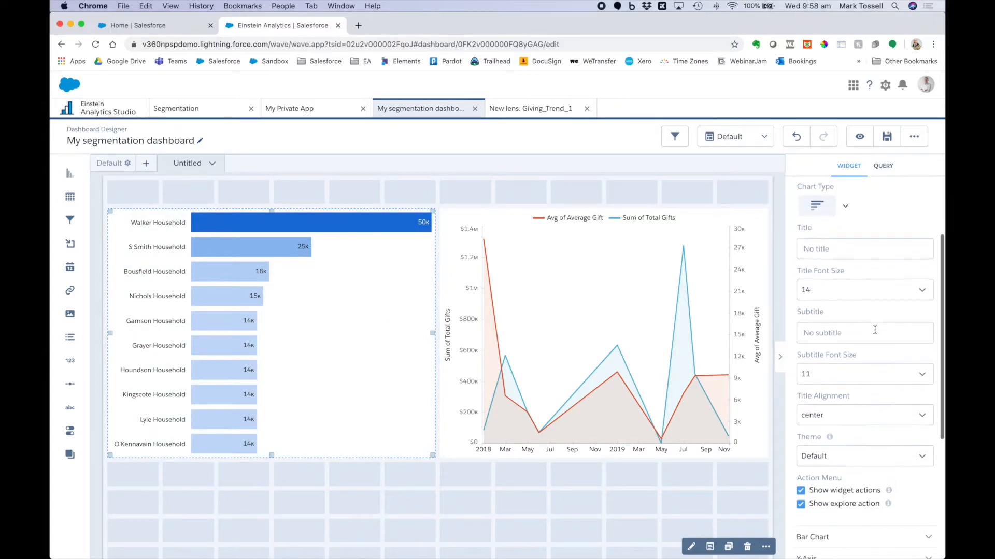
pyautogui.scroll(3, 870, 321)
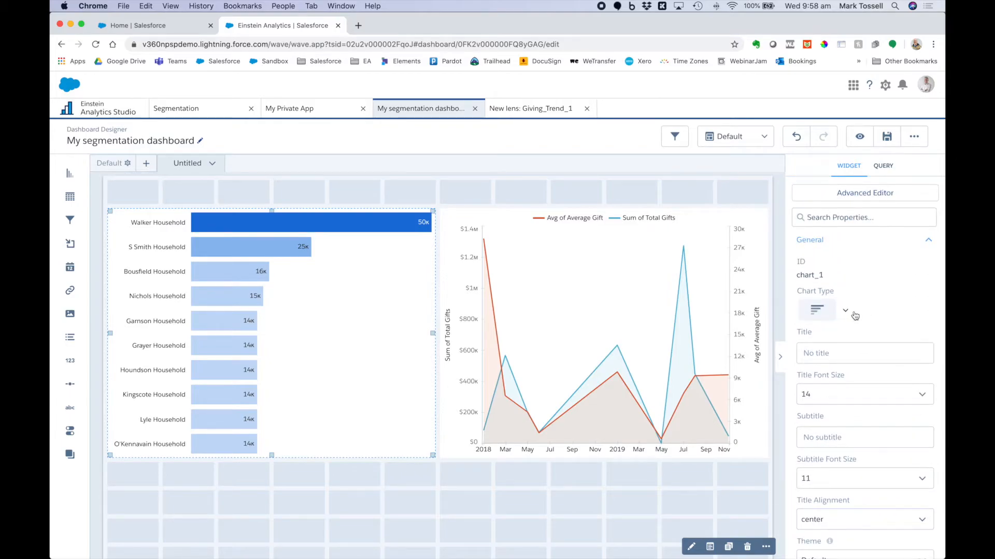
pyautogui.click(846, 312)
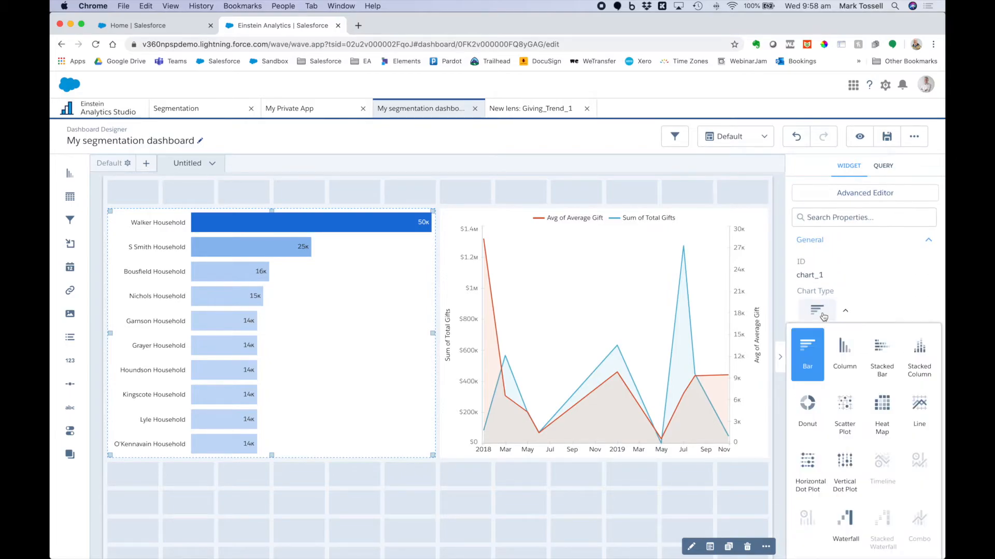
pyautogui.click(844, 354)
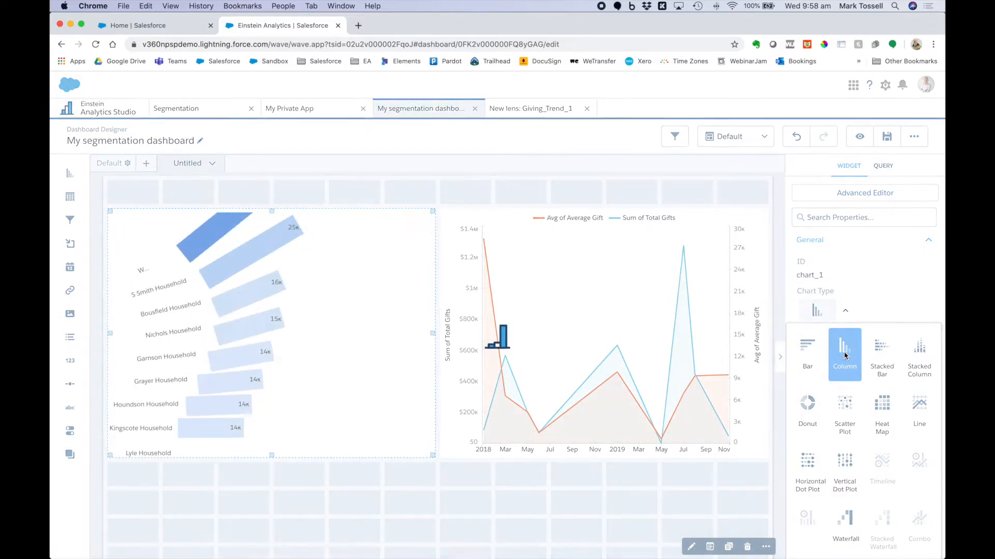
pyautogui.click(381, 306)
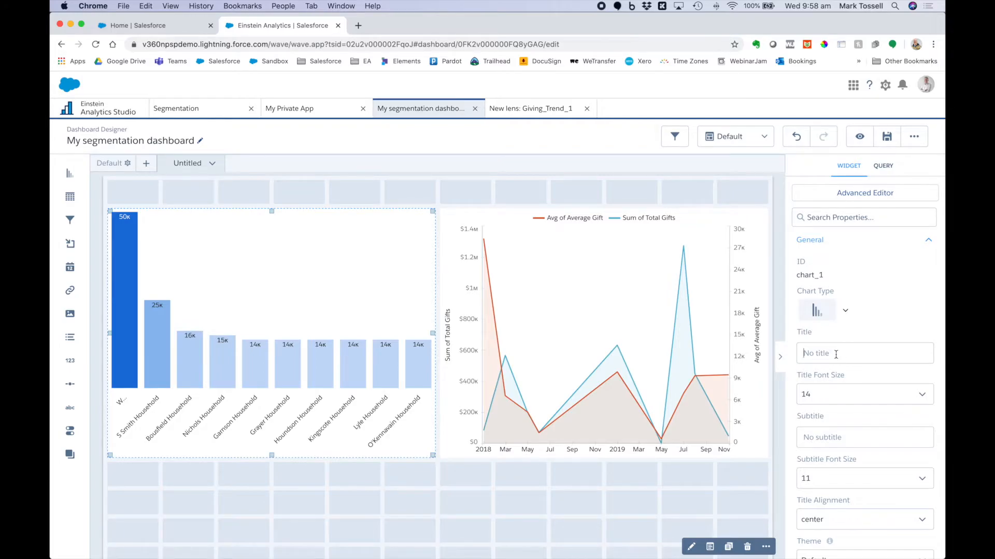
# Title the donor column chart "Top Donors" and set its title font size to 18.
pyautogui.write('Top Donors')
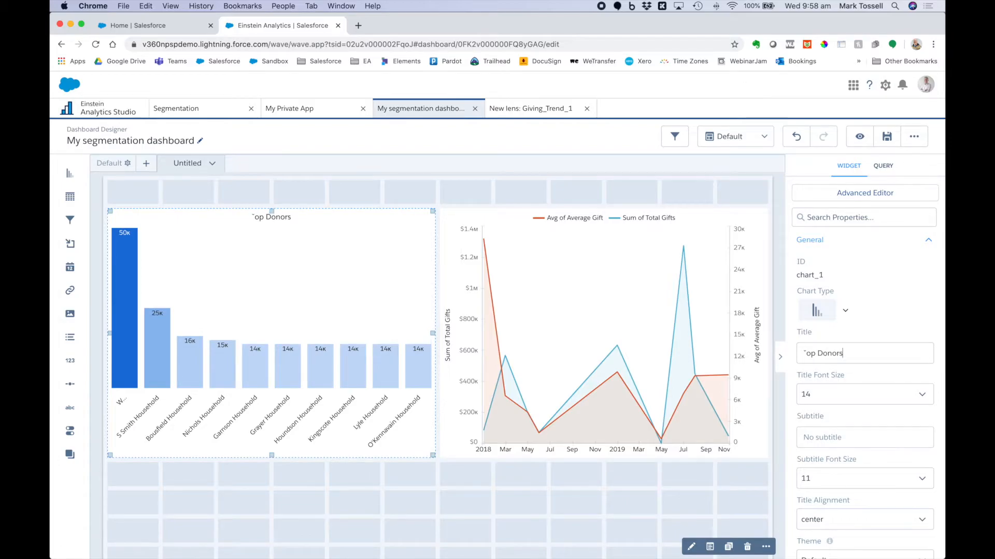
pyautogui.click(807, 355)
pyautogui.press('BackSpace')
pyautogui.write('T')
pyautogui.click(827, 396)
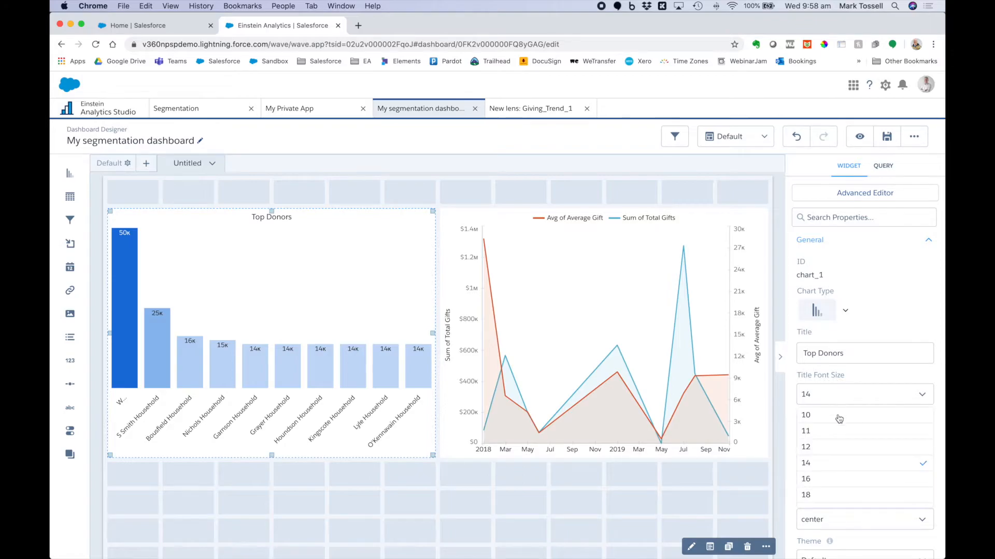
pyautogui.click(841, 495)
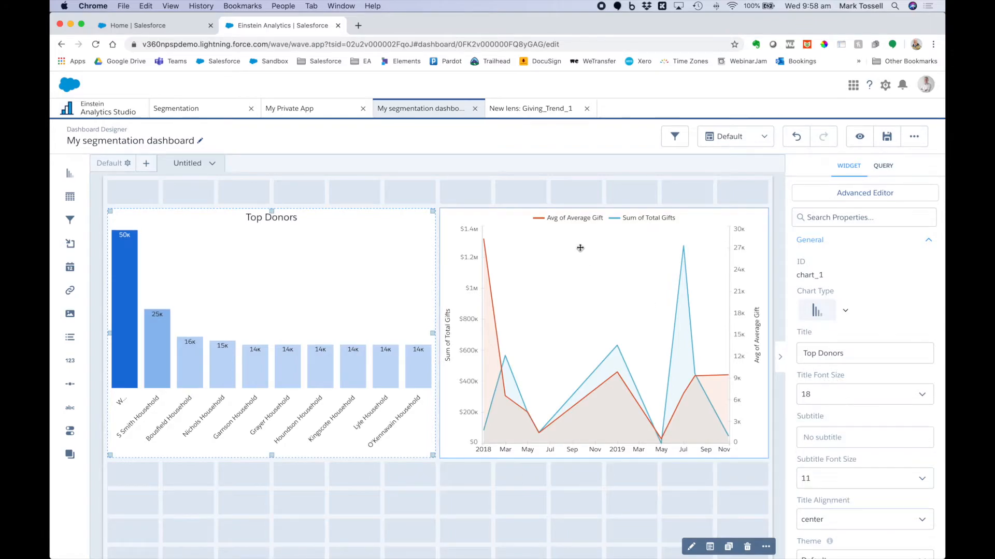
# Title the total and average gift timeline chart "Timeline of Donations" with a title font size of 18.
pyautogui.click(599, 260)
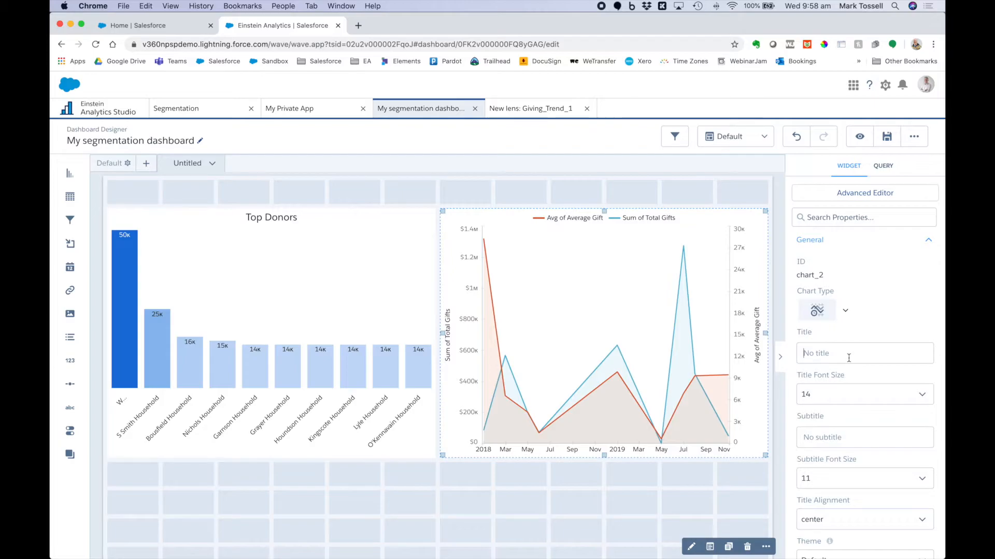
pyautogui.write('Timine')
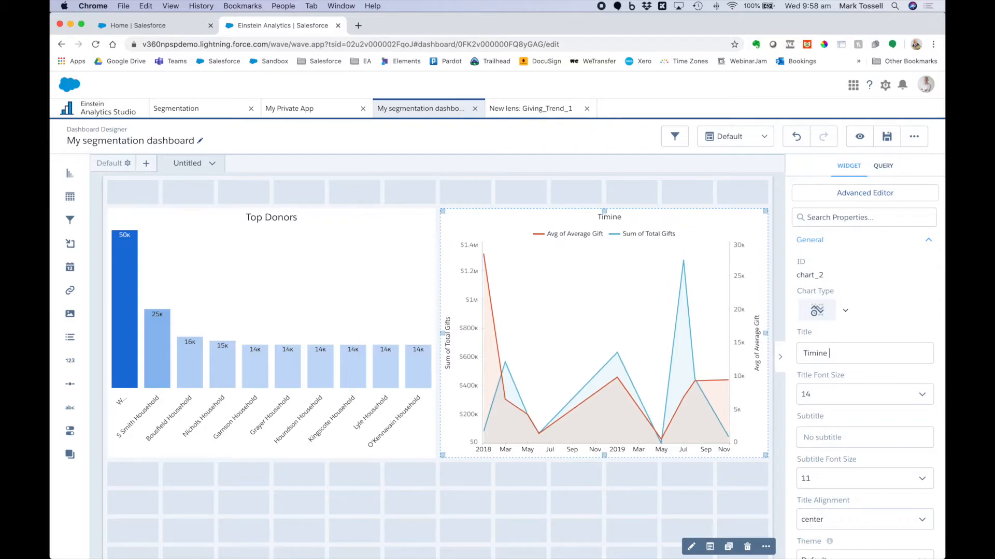
pyautogui.press('BackSpace')
pyautogui.press('BackSpace')
pyautogui.press('BackSpace')
pyautogui.write('eline of Donations')
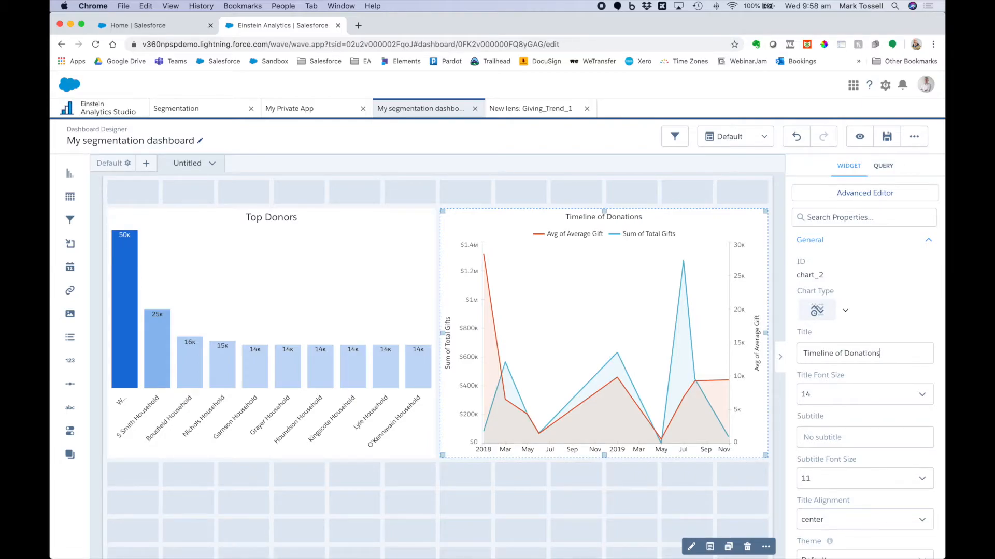
pyautogui.click(840, 400)
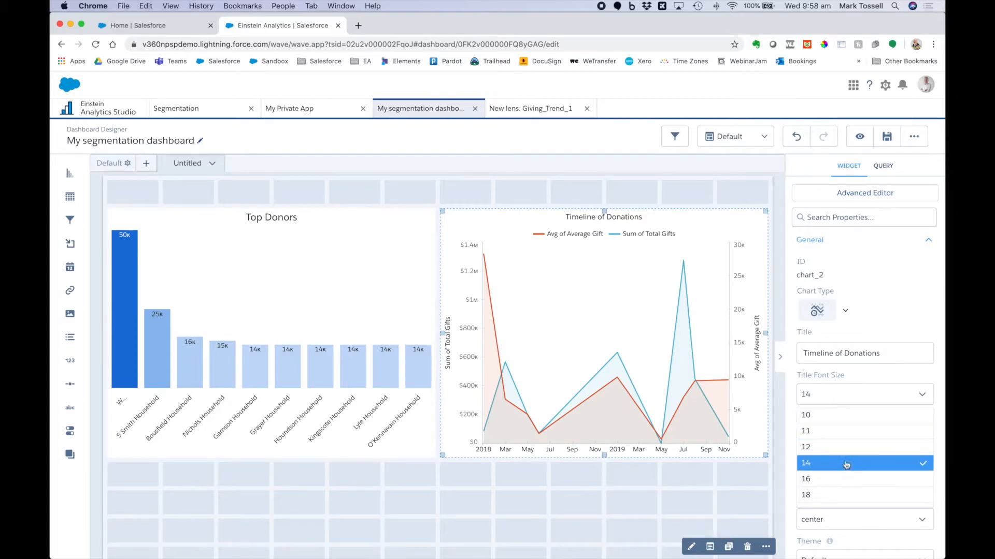
pyautogui.click(850, 493)
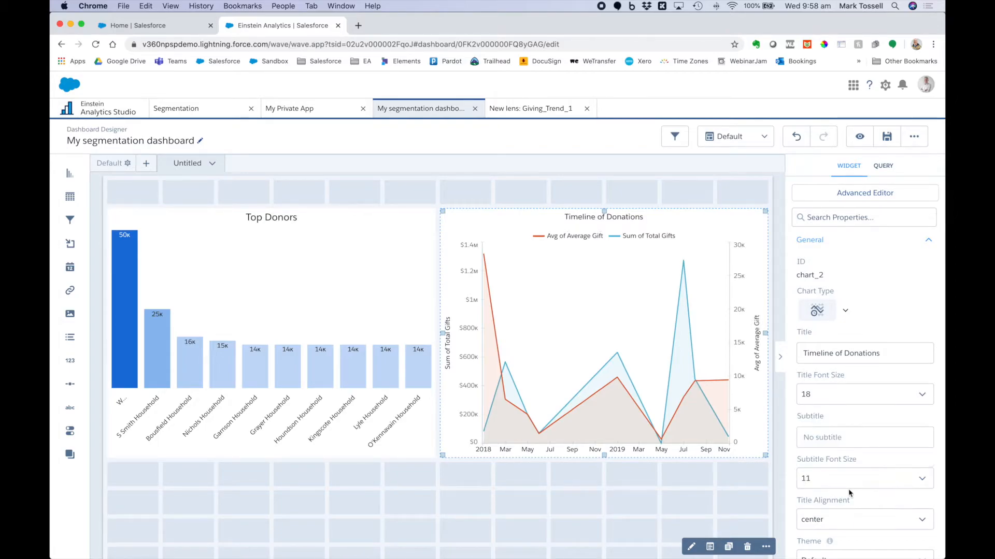
pyautogui.click(585, 510)
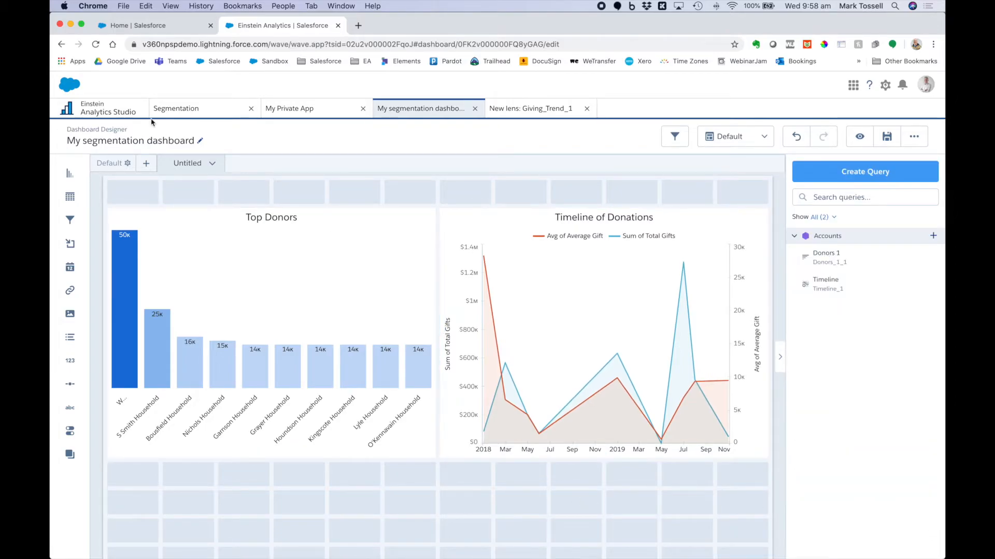
# Add a wide text widget above the two charts reading "My Segmentation Dashboard".
pyautogui.moveTo(71, 409); pyautogui.dragTo(222, 194)
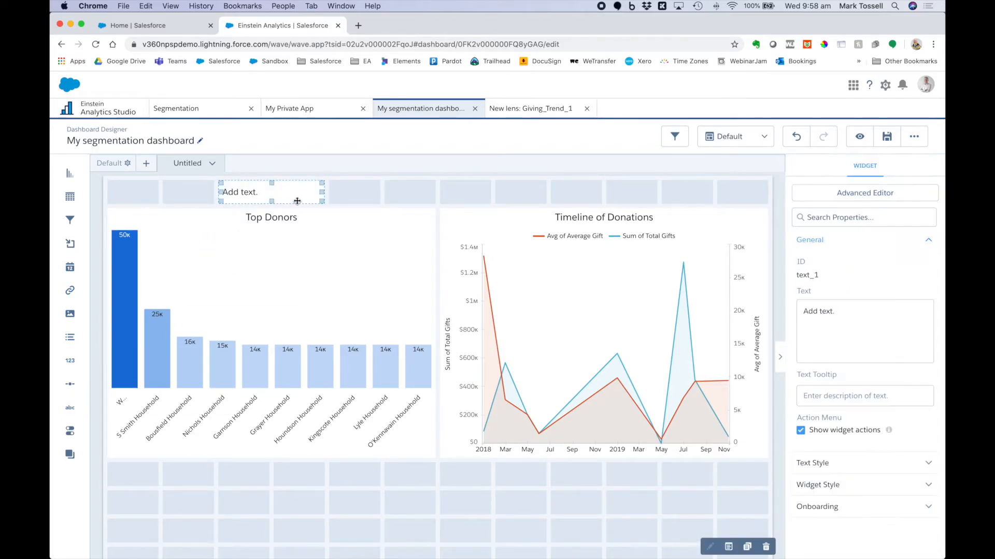
pyautogui.moveTo(321, 191); pyautogui.dragTo(655, 190)
pyautogui.tripleClick(827, 321)
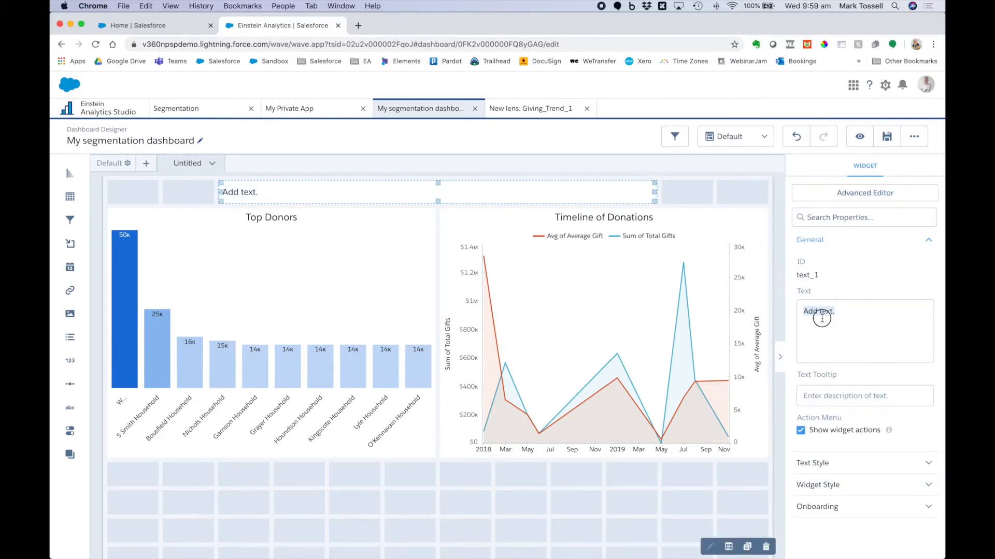
pyautogui.write('My Sege')
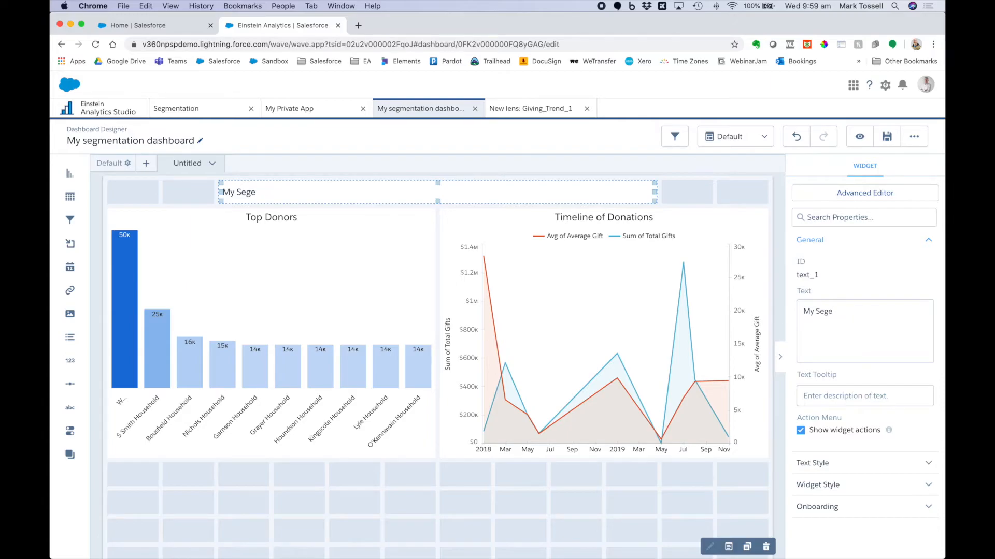
pyautogui.write('mntmentastion Dashboard')
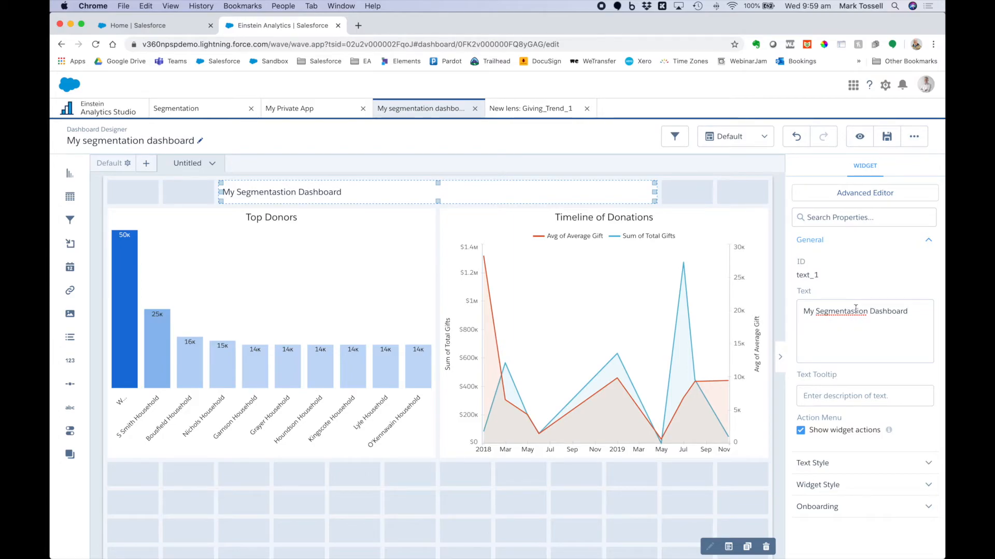
pyautogui.press('BackSpace')
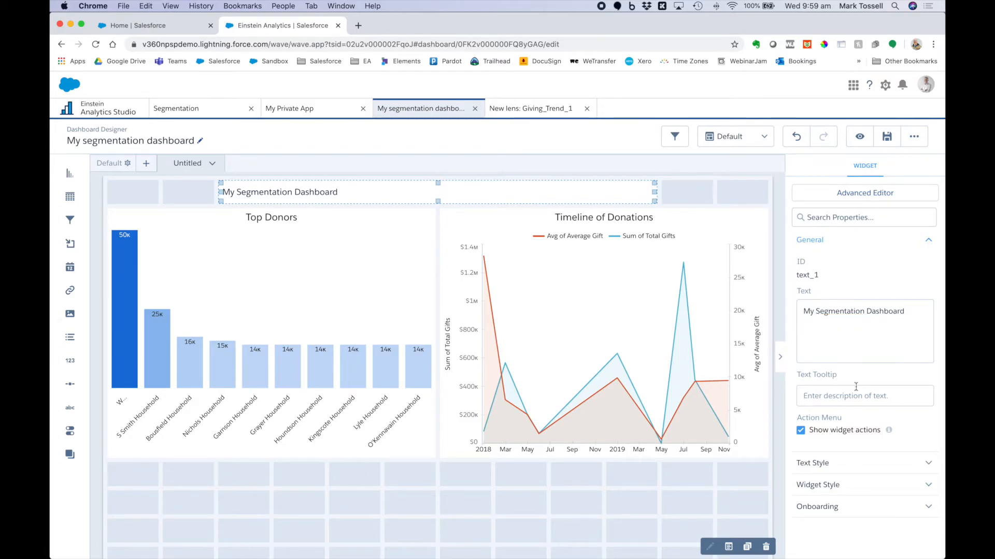
# Set the heading text to size 20 with Center alignment and save the dashboard.
pyautogui.click(847, 462)
pyautogui.click(830, 418)
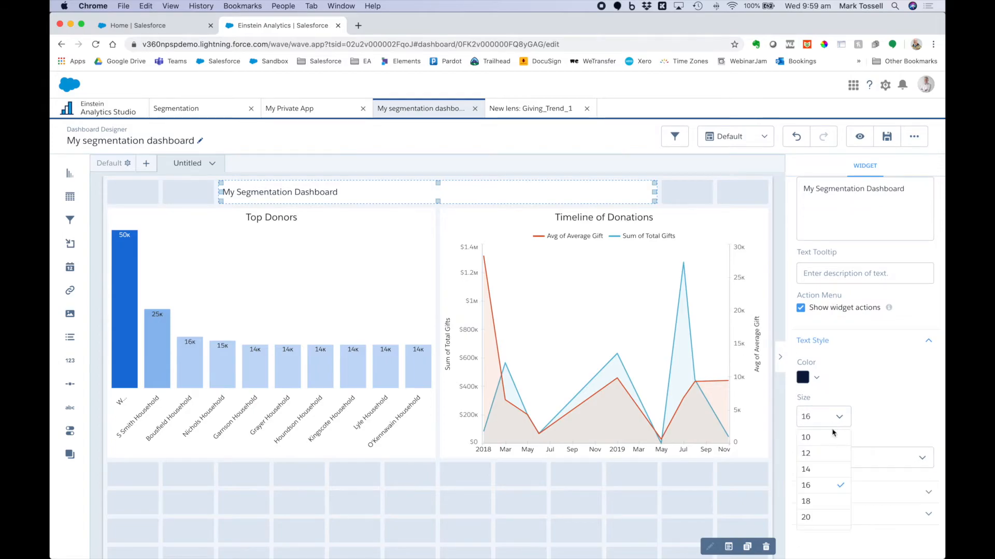
pyautogui.click(831, 490)
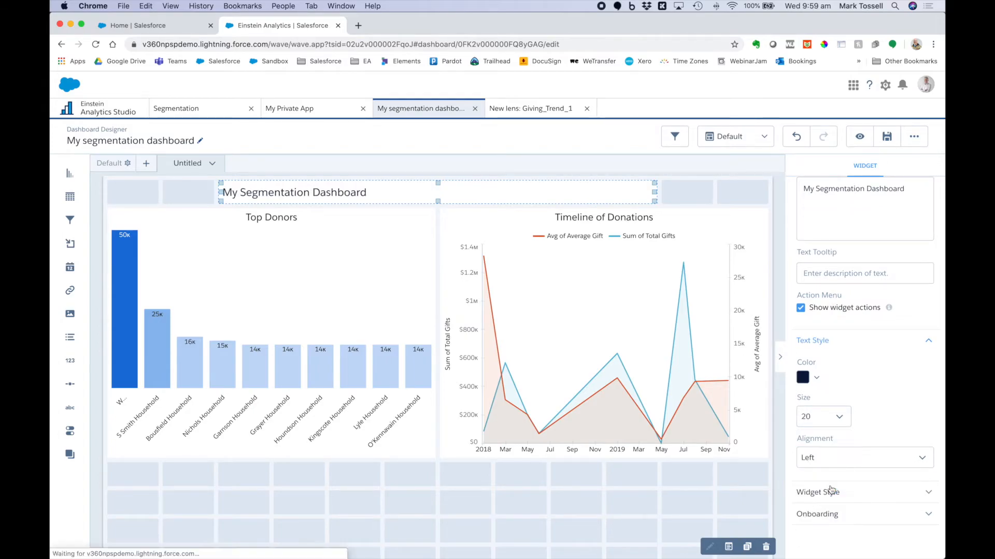
pyautogui.click(862, 459)
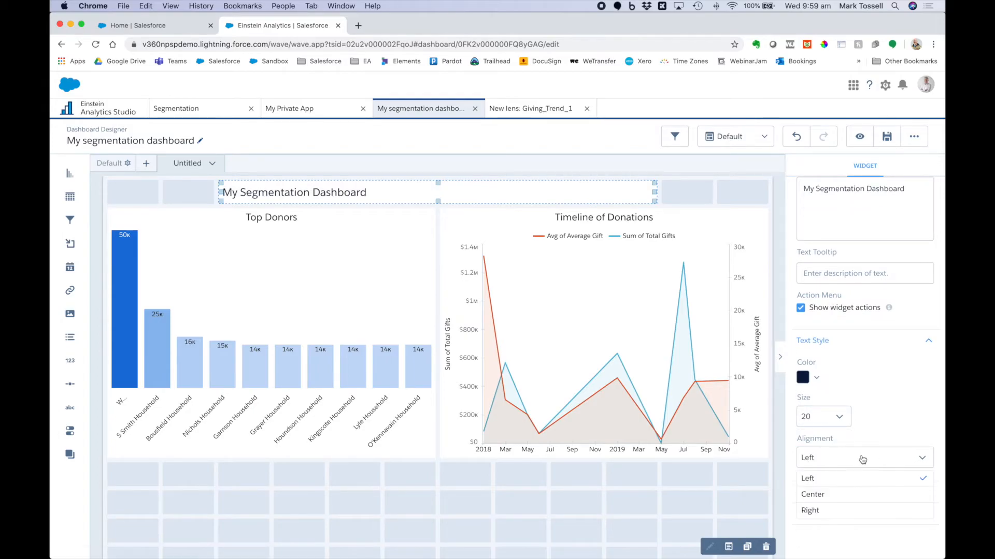
pyautogui.click(858, 496)
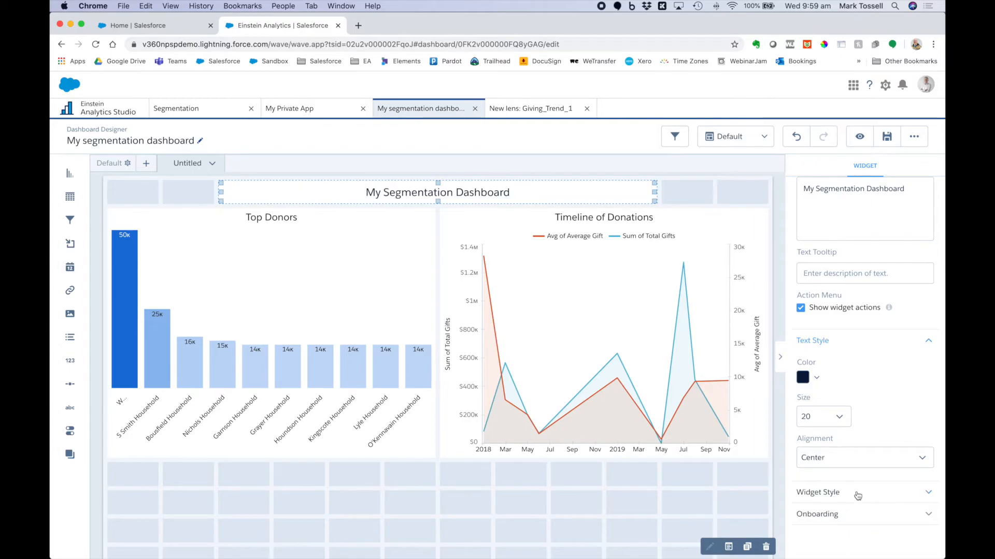
pyautogui.click(703, 479)
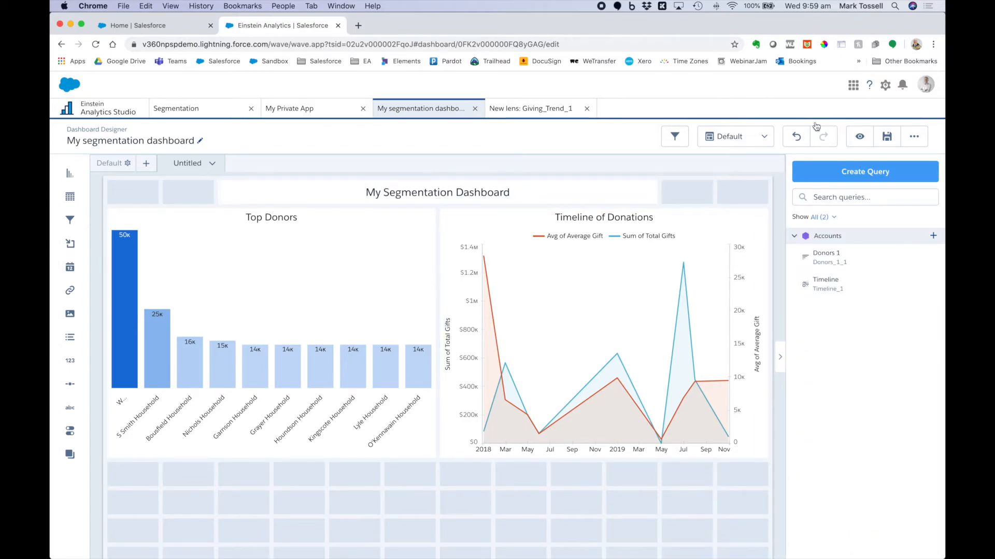
pyautogui.click(887, 136)
pyautogui.click(496, 434)
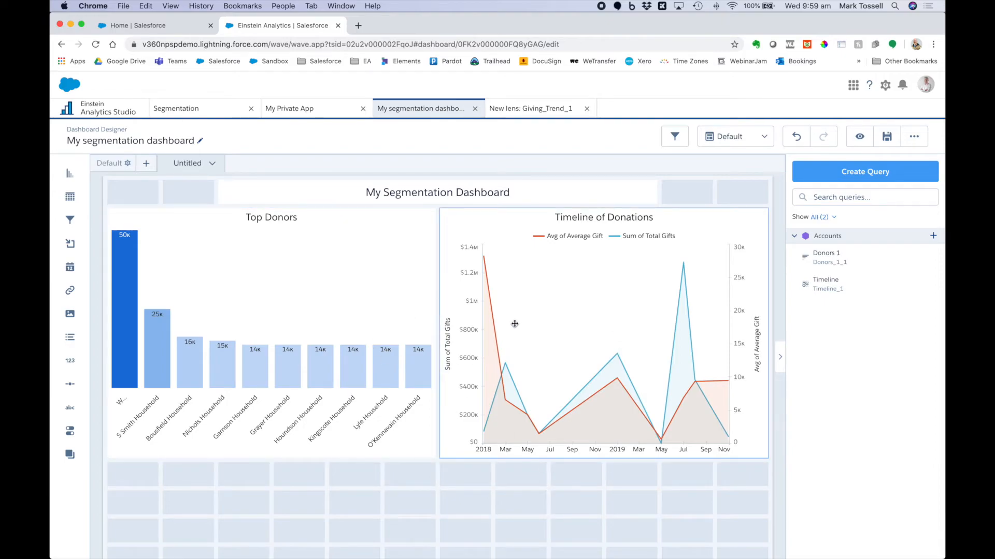
# Duplicate the Top Donors chart and stretch the copy beneath the two charts to the full grid width.
pyautogui.click(408, 349)
pyautogui.scroll(-3, 633, 444)
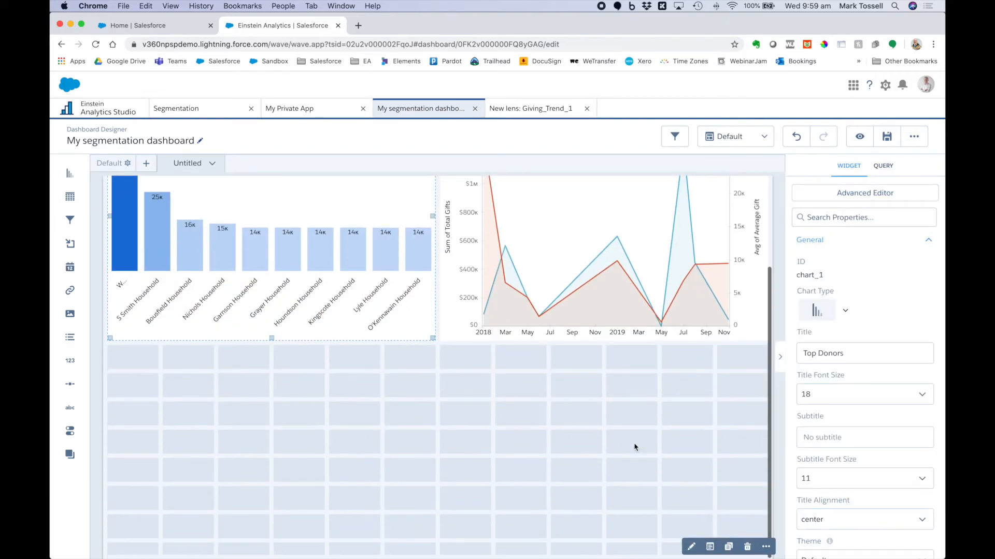
pyautogui.click(732, 549)
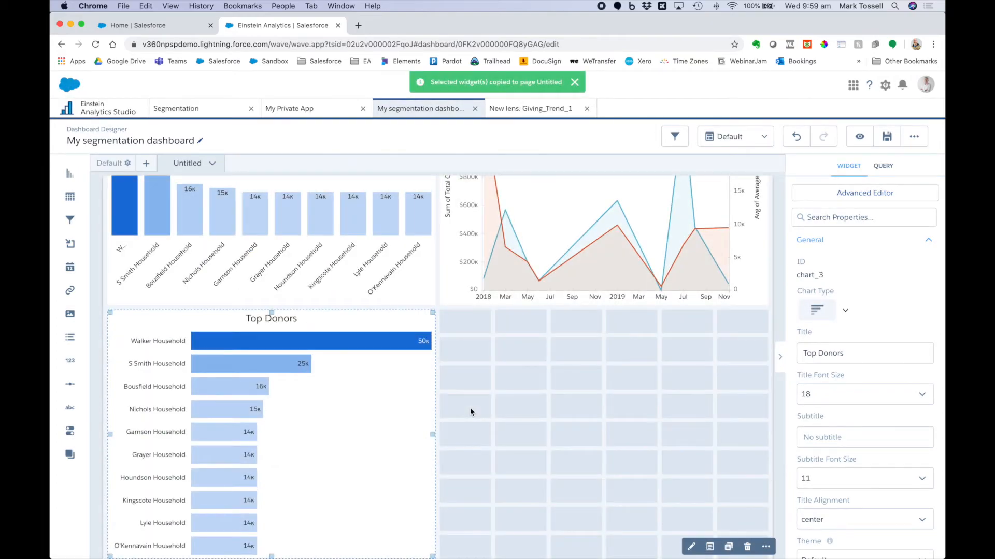
pyautogui.moveTo(433, 331); pyautogui.dragTo(742, 351)
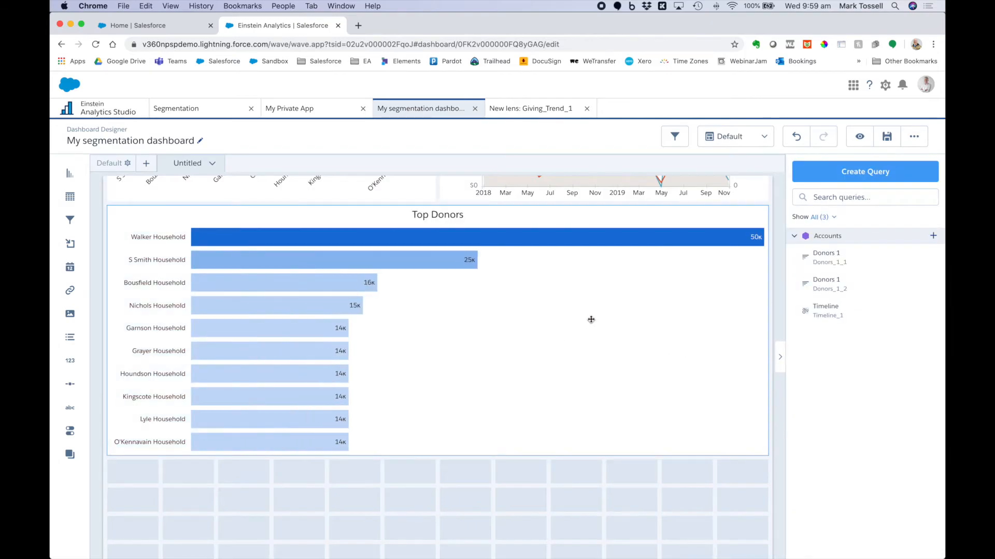
# Change the duplicated full-width Top Donors chart to the Line chart type and save the dashboard.
pyautogui.click(607, 320)
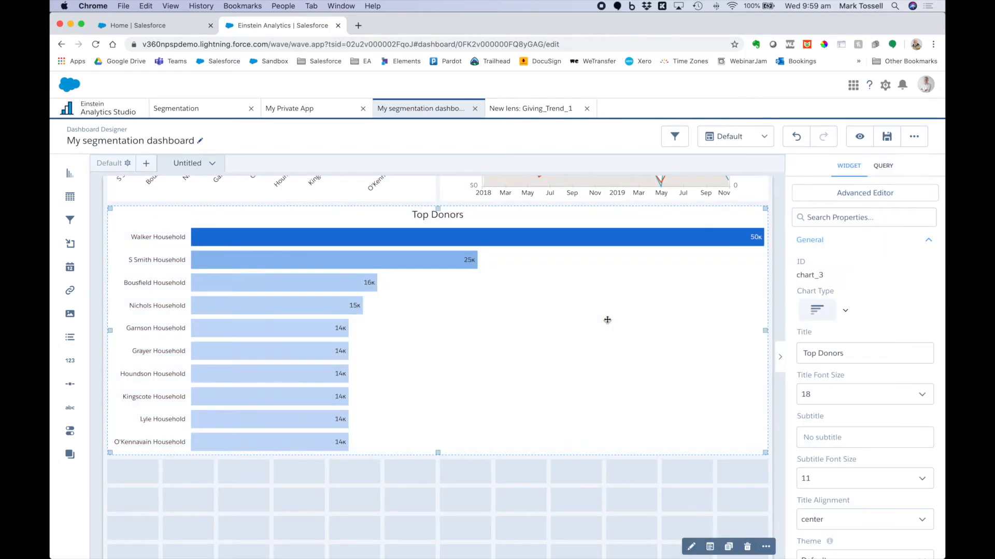
pyautogui.click(829, 313)
pyautogui.scroll(-2, 838, 366)
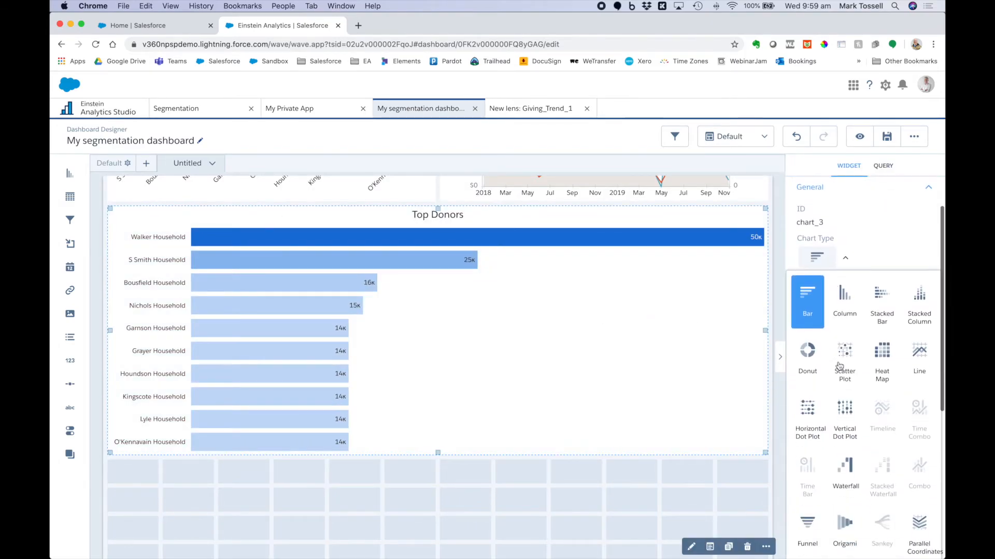
pyautogui.click(912, 360)
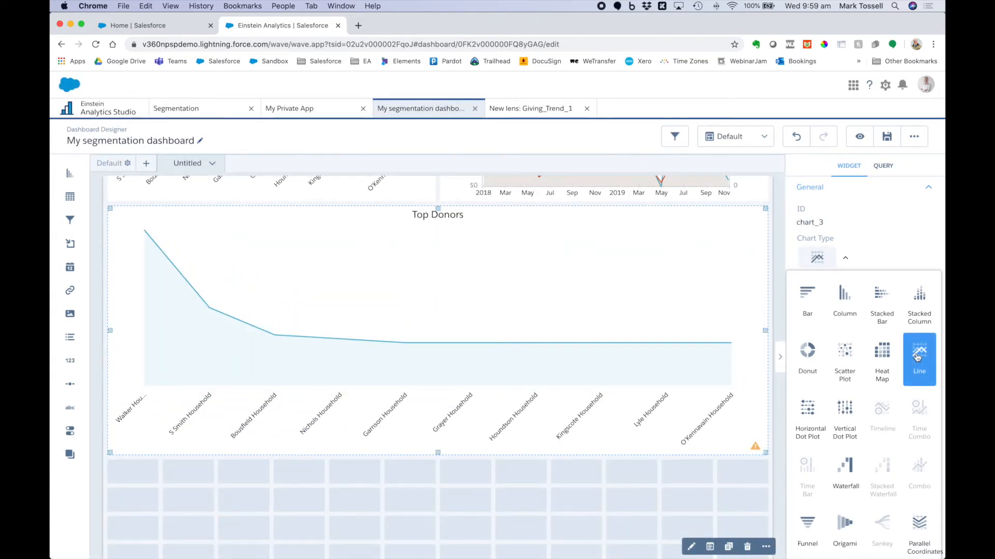
pyautogui.click(593, 478)
pyautogui.scroll(5, 593, 478)
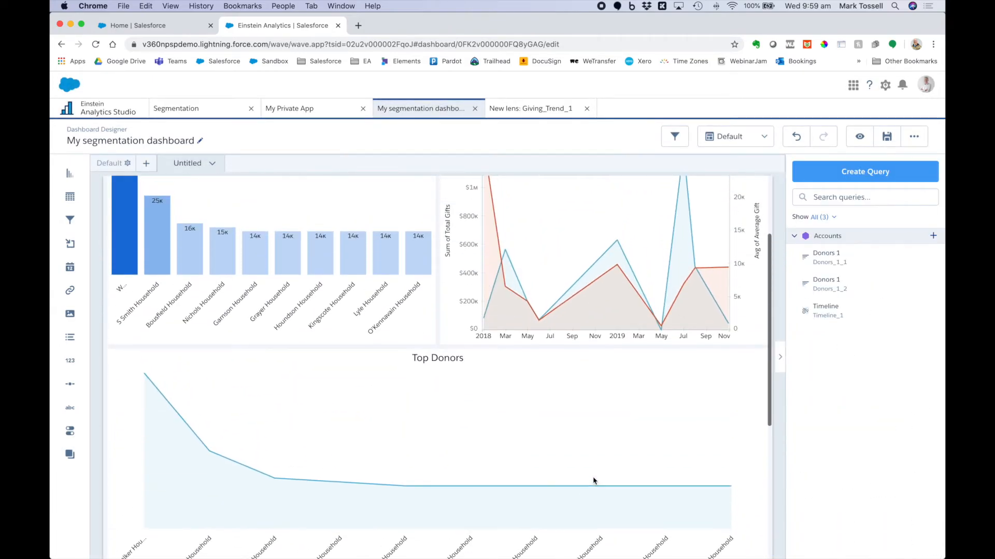
pyautogui.click(886, 137)
pyautogui.click(499, 435)
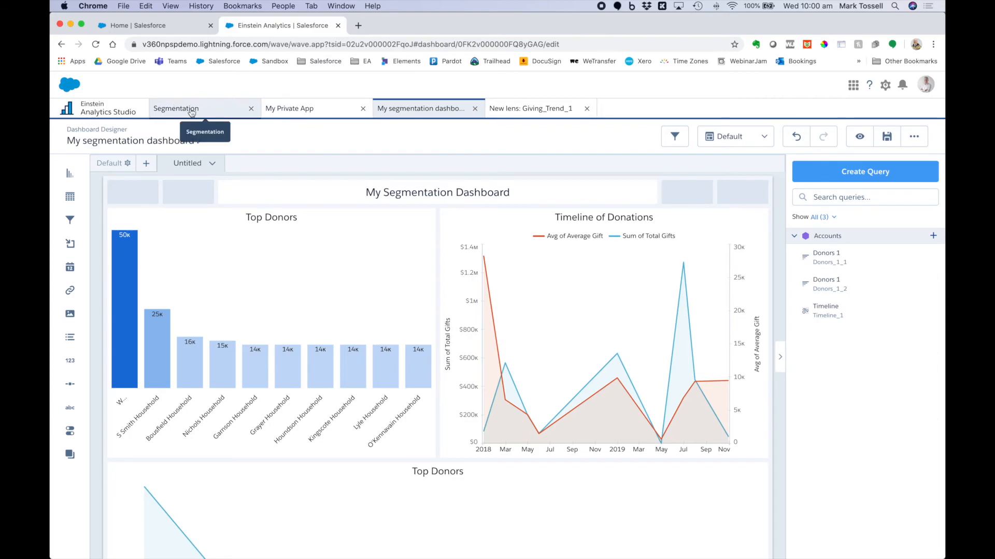
# Return to My Private App and close the open segmentation dashboard designer and the Giving_Trend_1 lens.
pyautogui.click(317, 108)
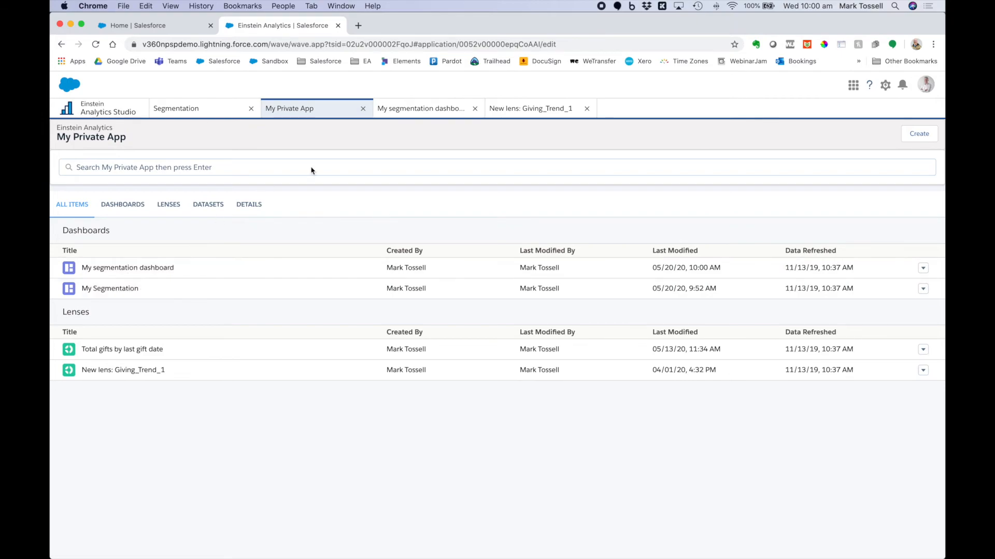
pyautogui.click(475, 108)
pyautogui.click(474, 108)
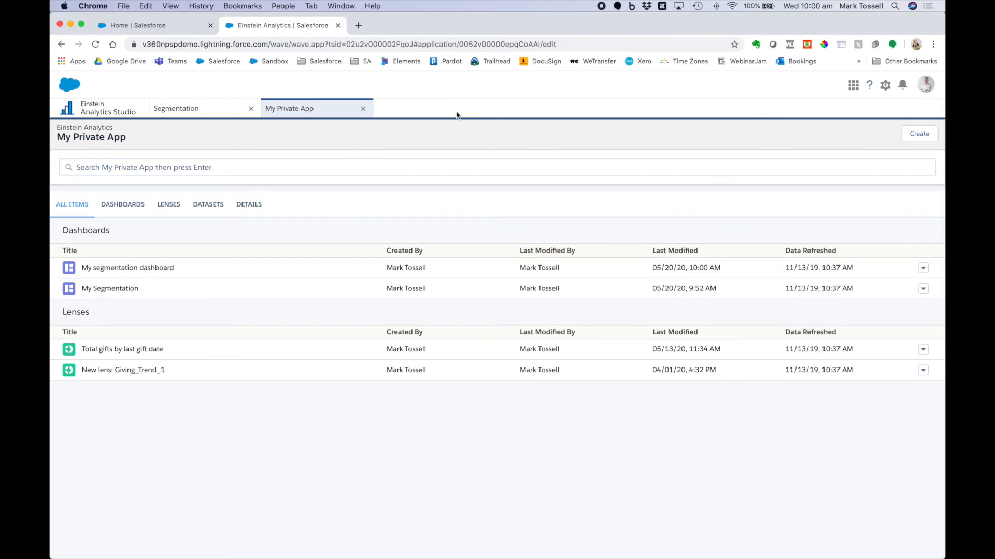
# Open My segmentation dashboard from My Private App, view it in full-screen presentation mode, and exit that mode.
pyautogui.click(158, 274)
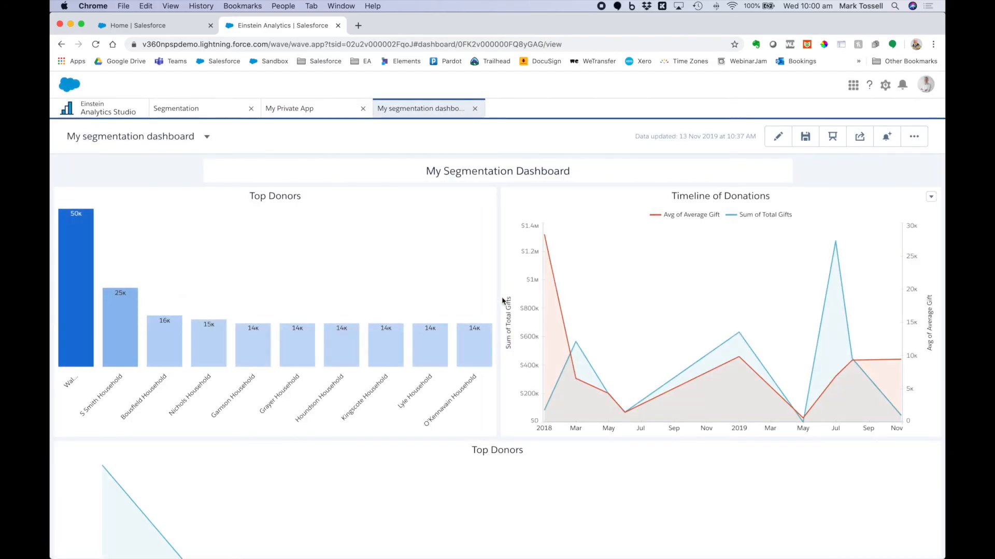
pyautogui.click(833, 137)
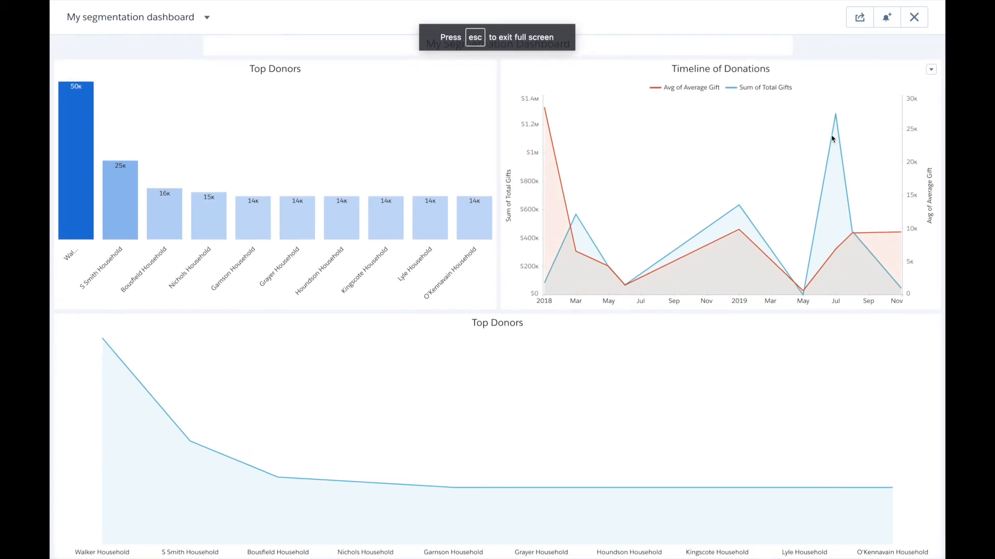
pyautogui.click(914, 17)
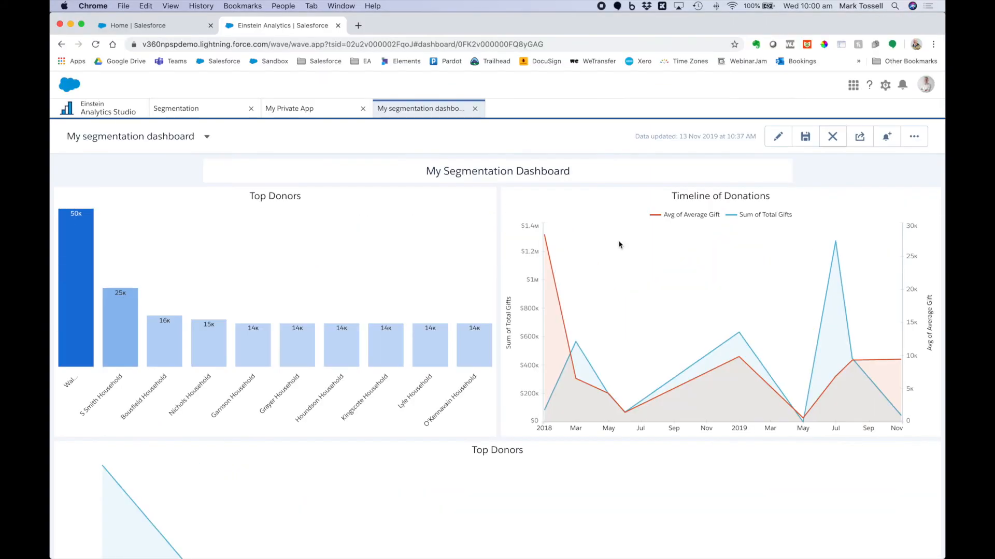